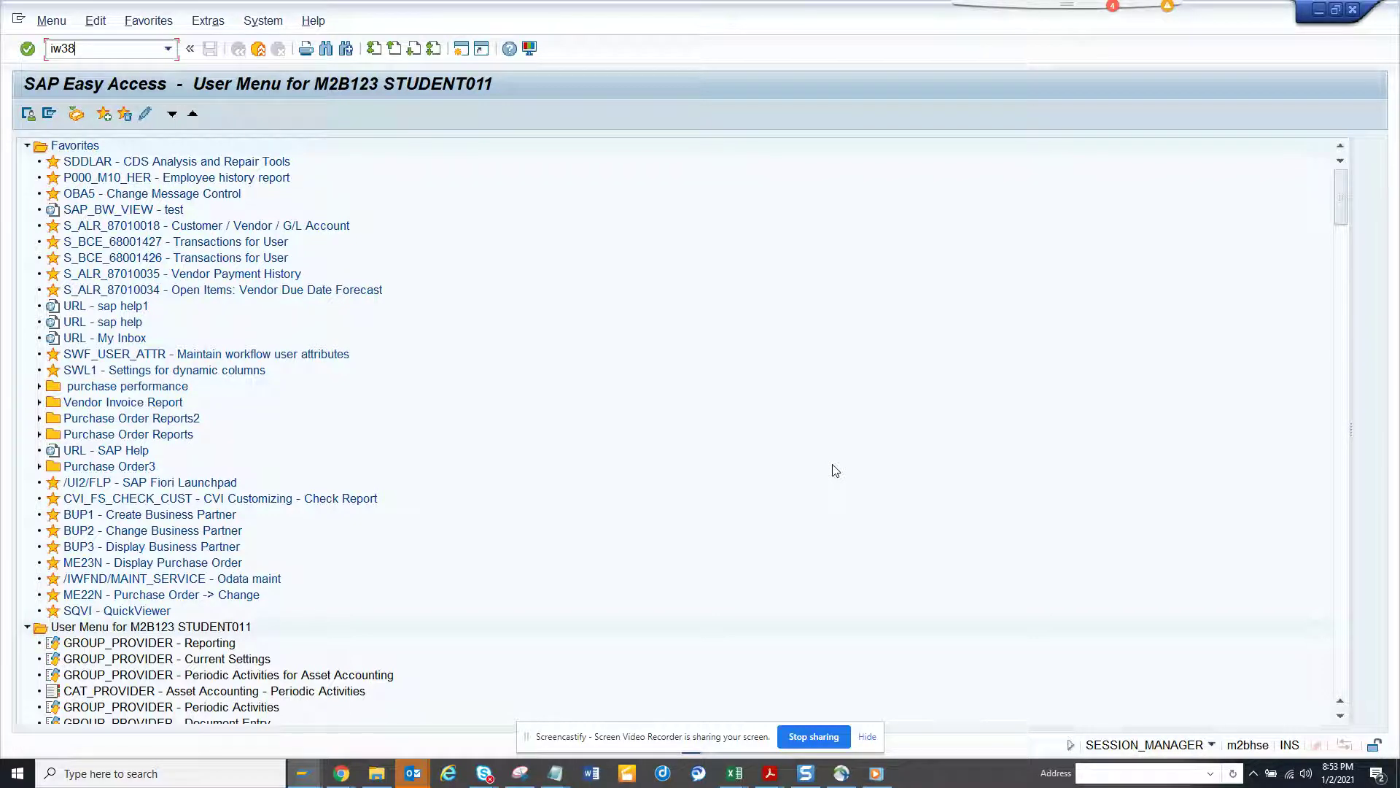
Step: Run transaction IW38 to bring up the Change PM Orders selection screen
key("Return")
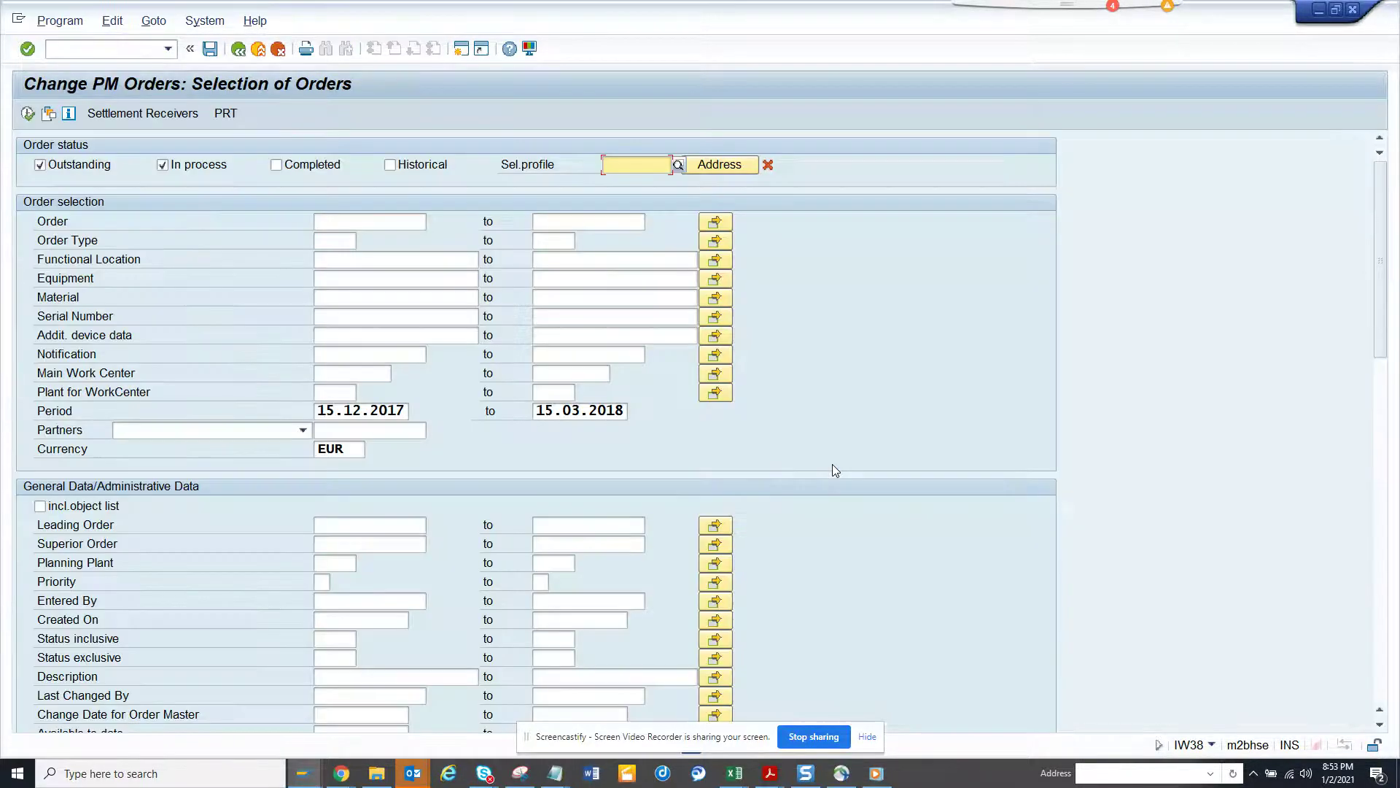
Step: Widen the order period to 15.12.2018–15.03.2020 and execute until 21 orders are listed
left_click(389, 409)
key("BackSpace")
type("9")
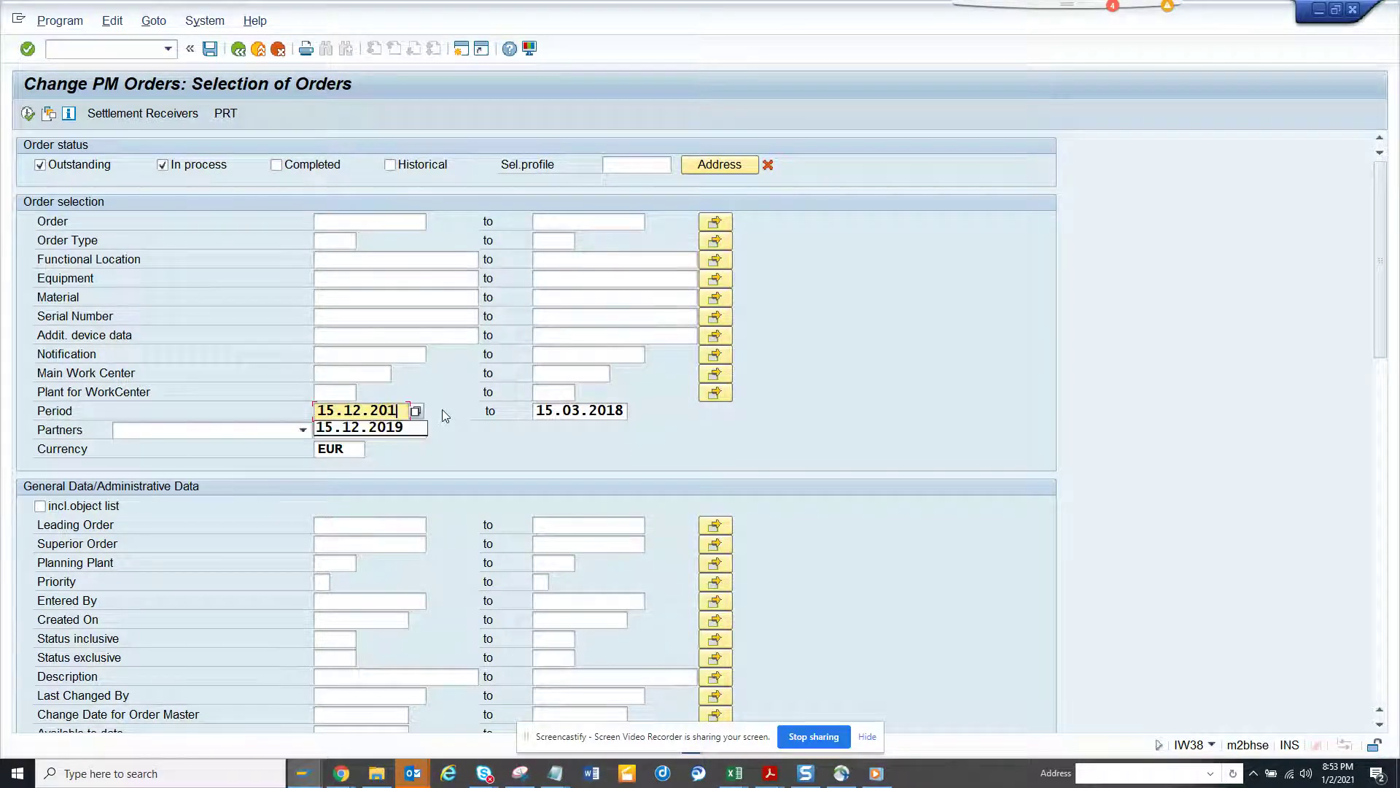
left_click(613, 410)
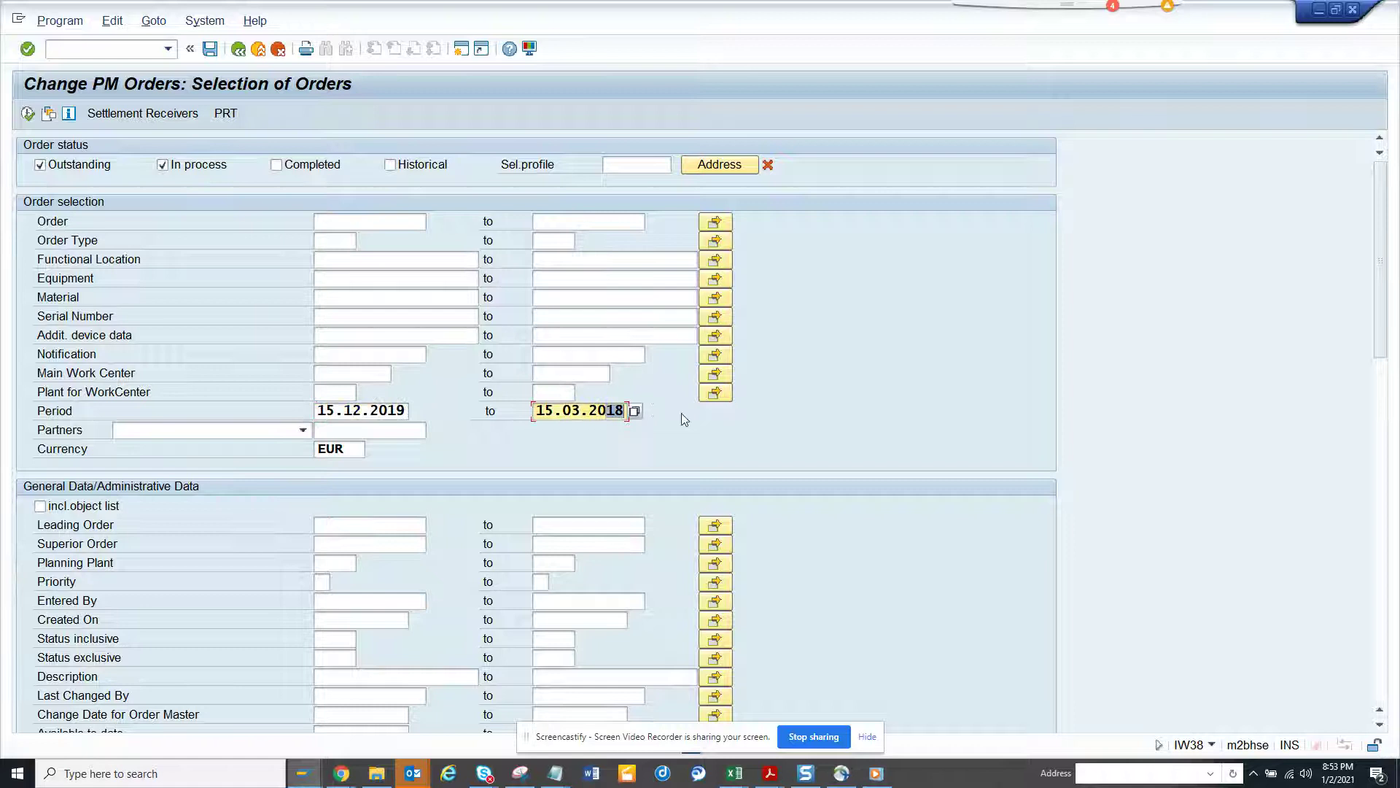
type("20")
left_click(27, 115)
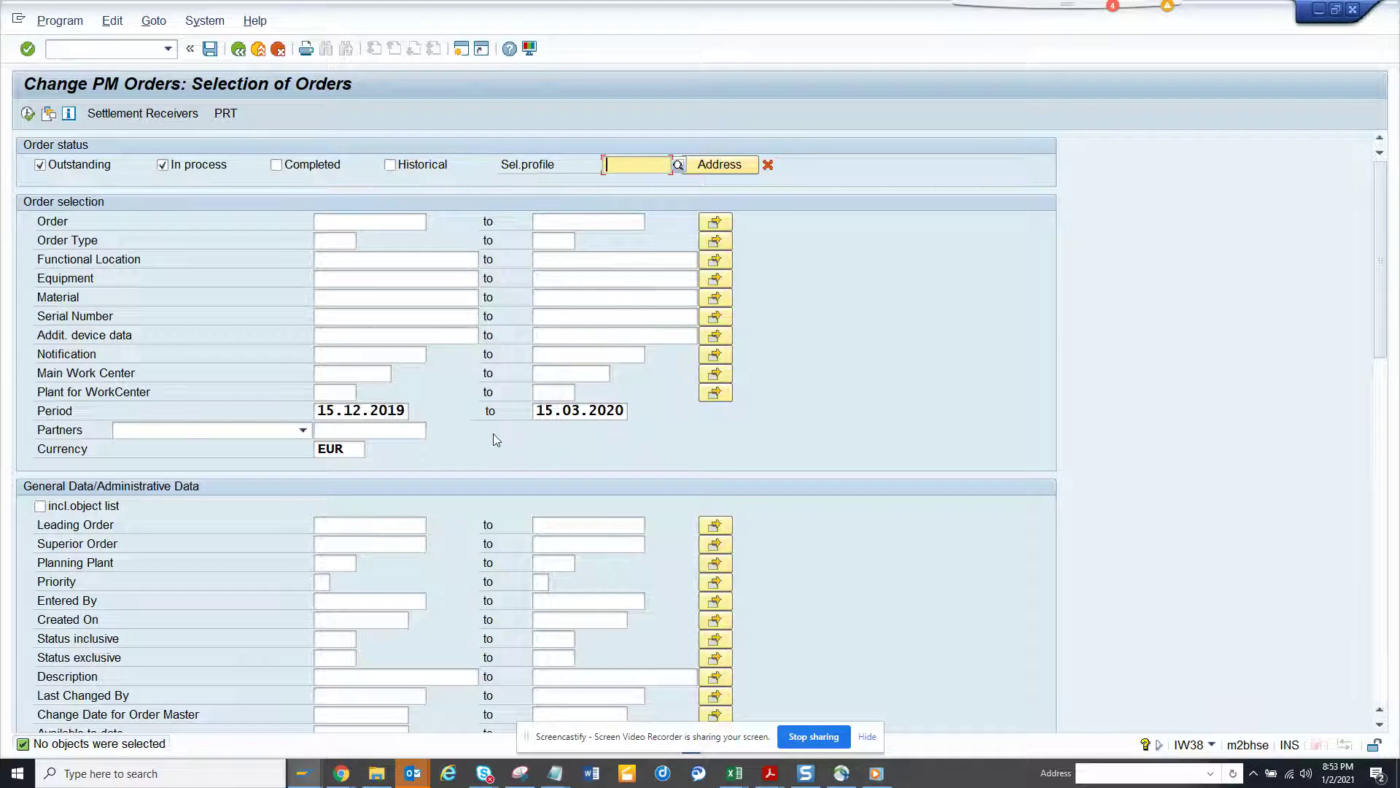
left_click(398, 410)
type("8")
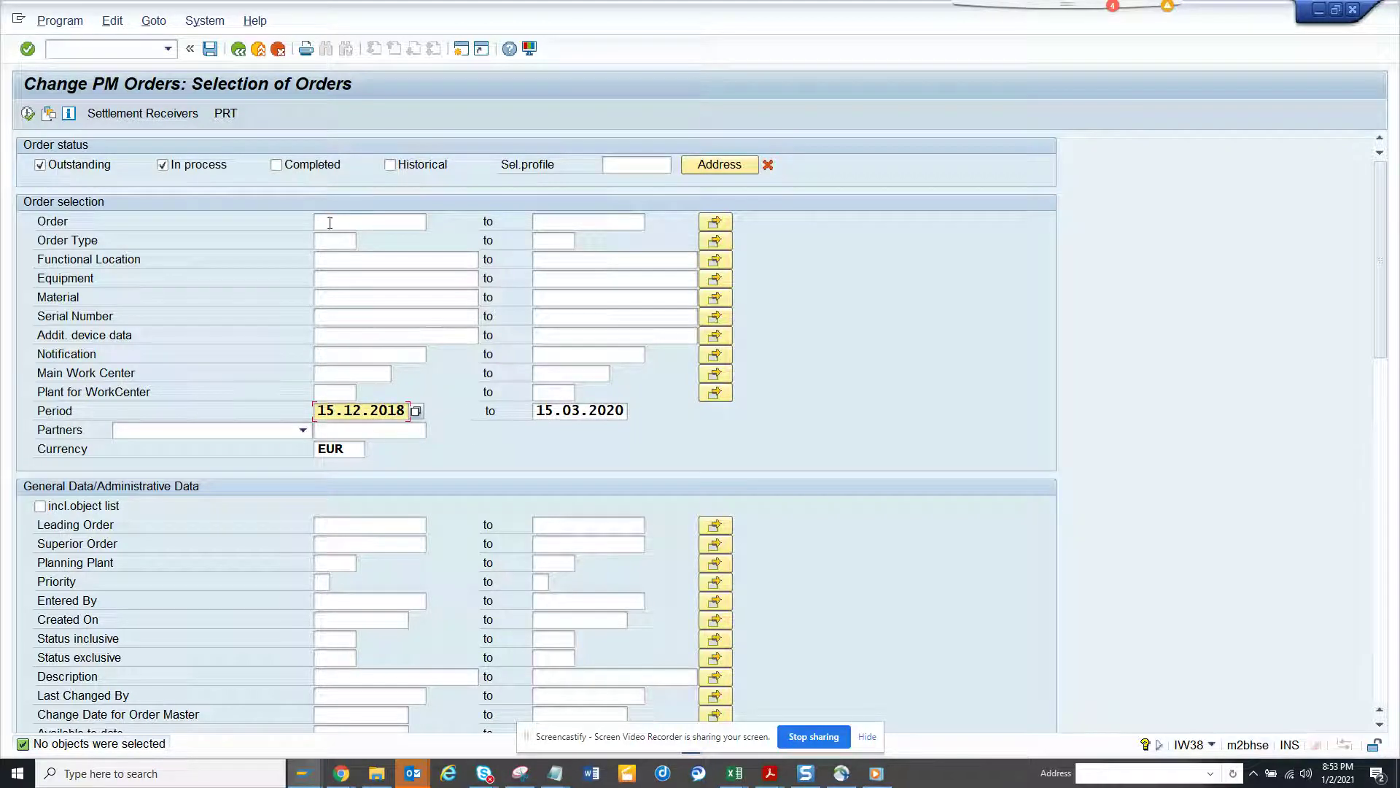
left_click(29, 115)
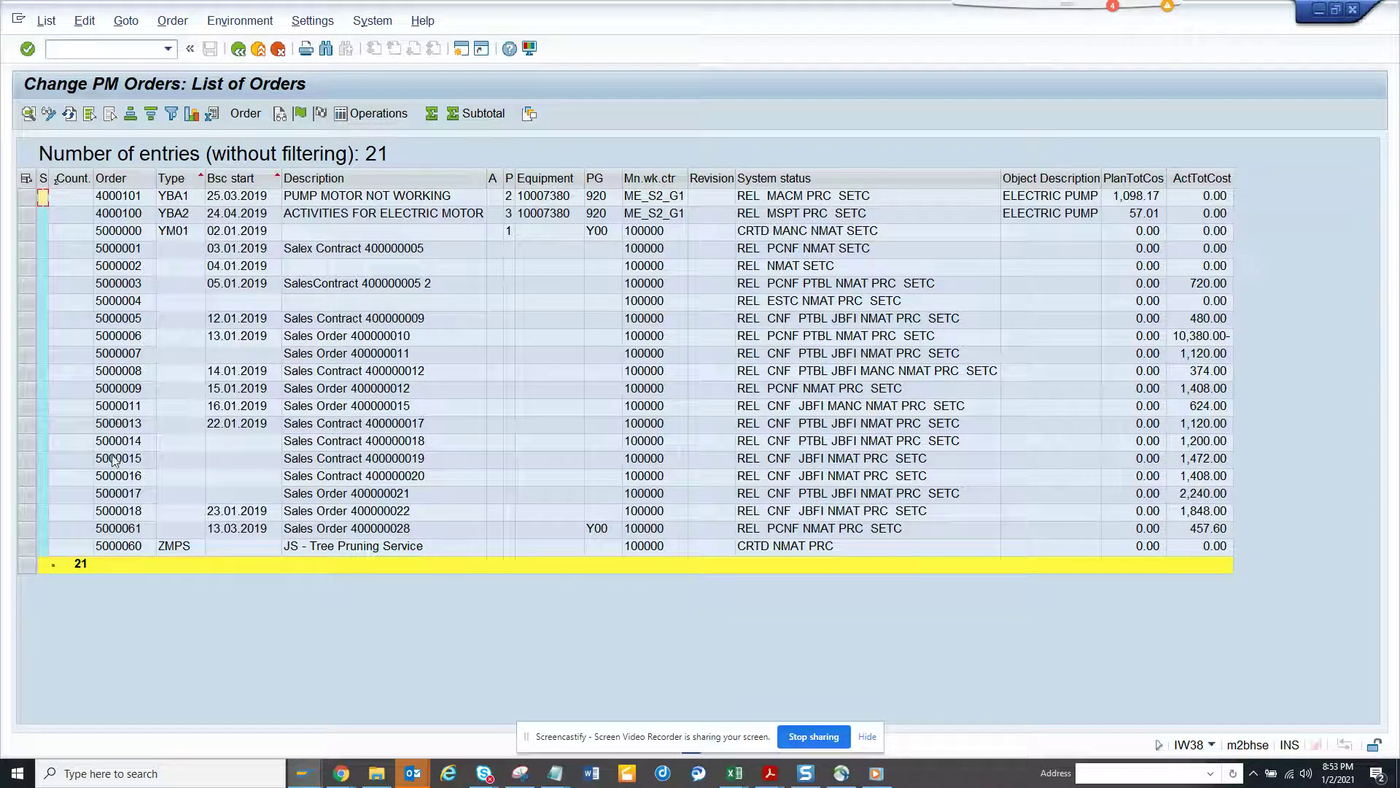
Step: Select all 21 orders, browse the order functions, and trigger Release for the whole selection
left_click(27, 179)
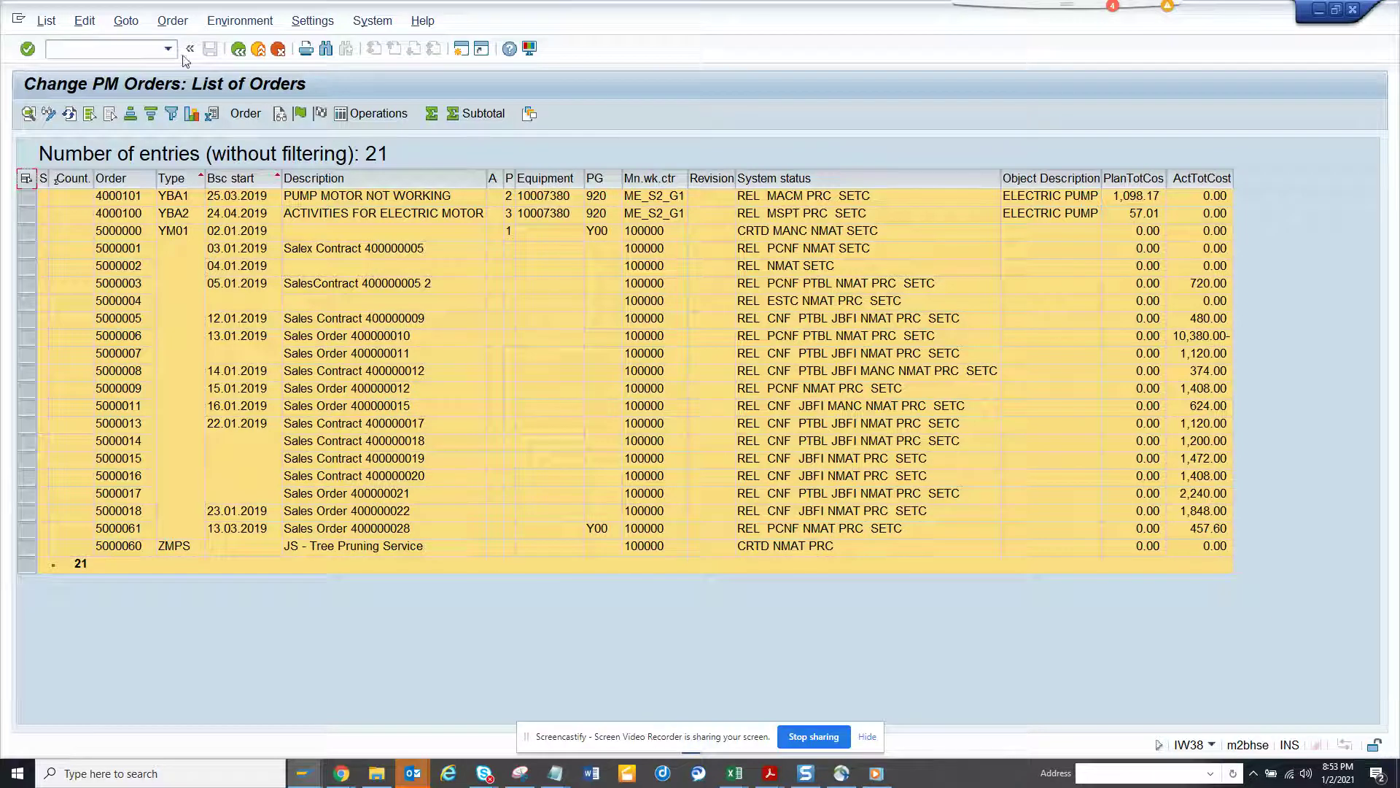
left_click(172, 21)
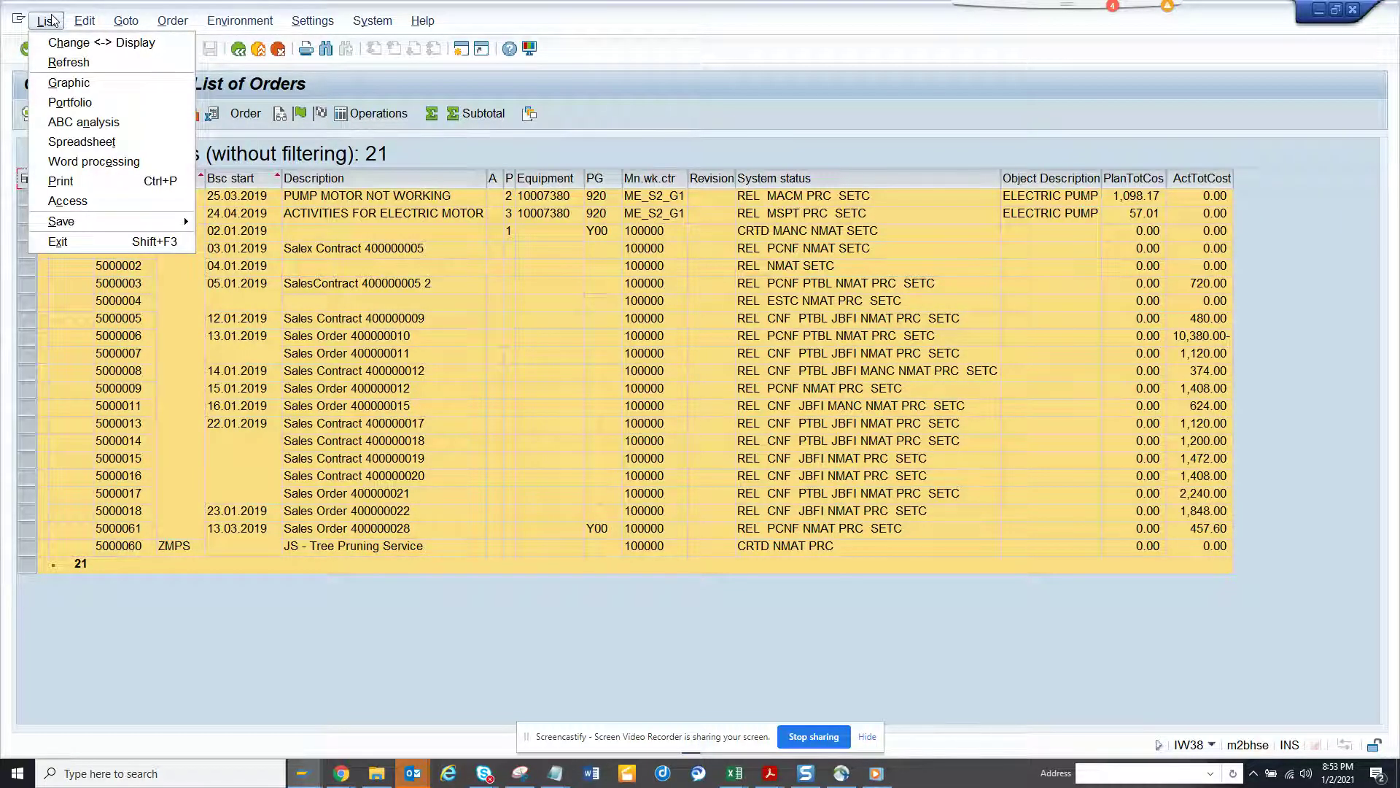
mouse_move(85, 21)
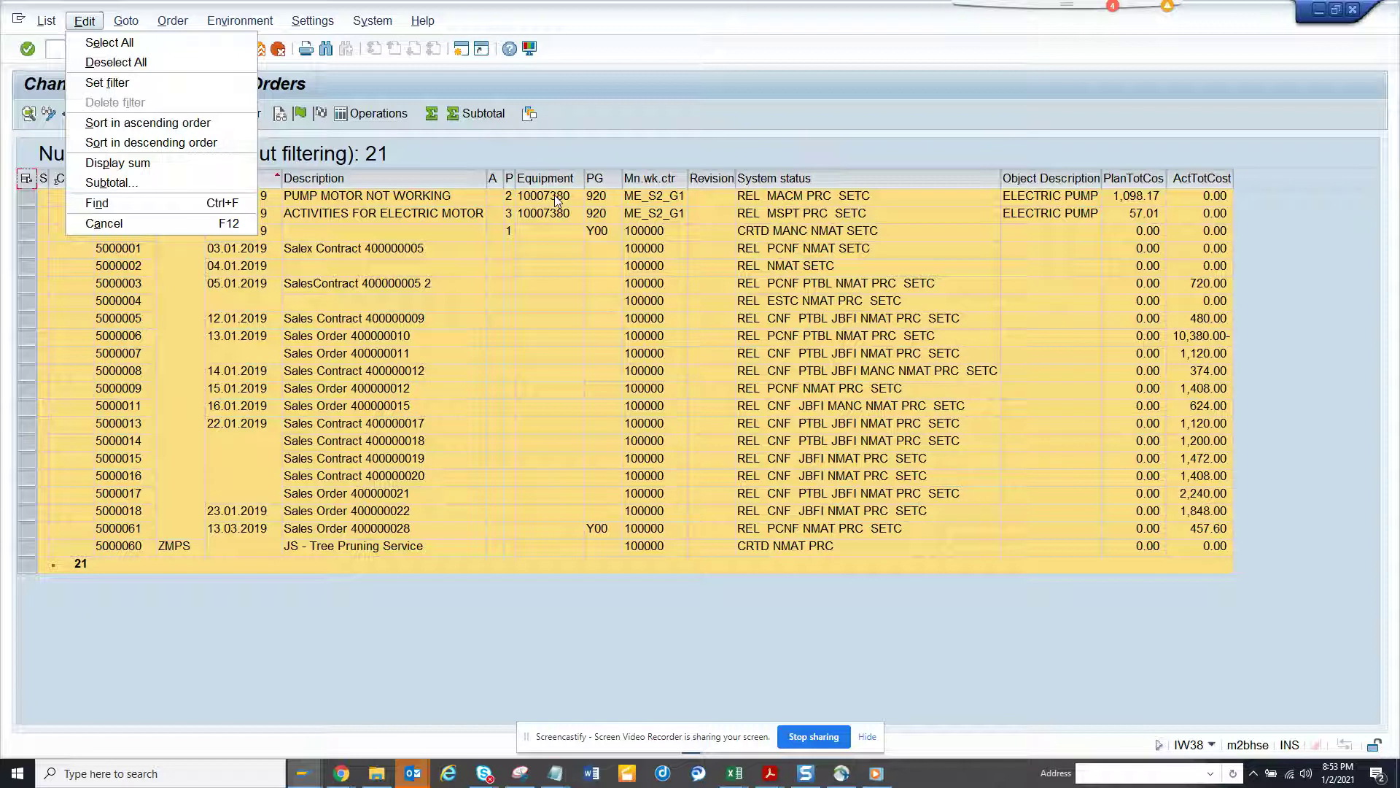
left_click(517, 164)
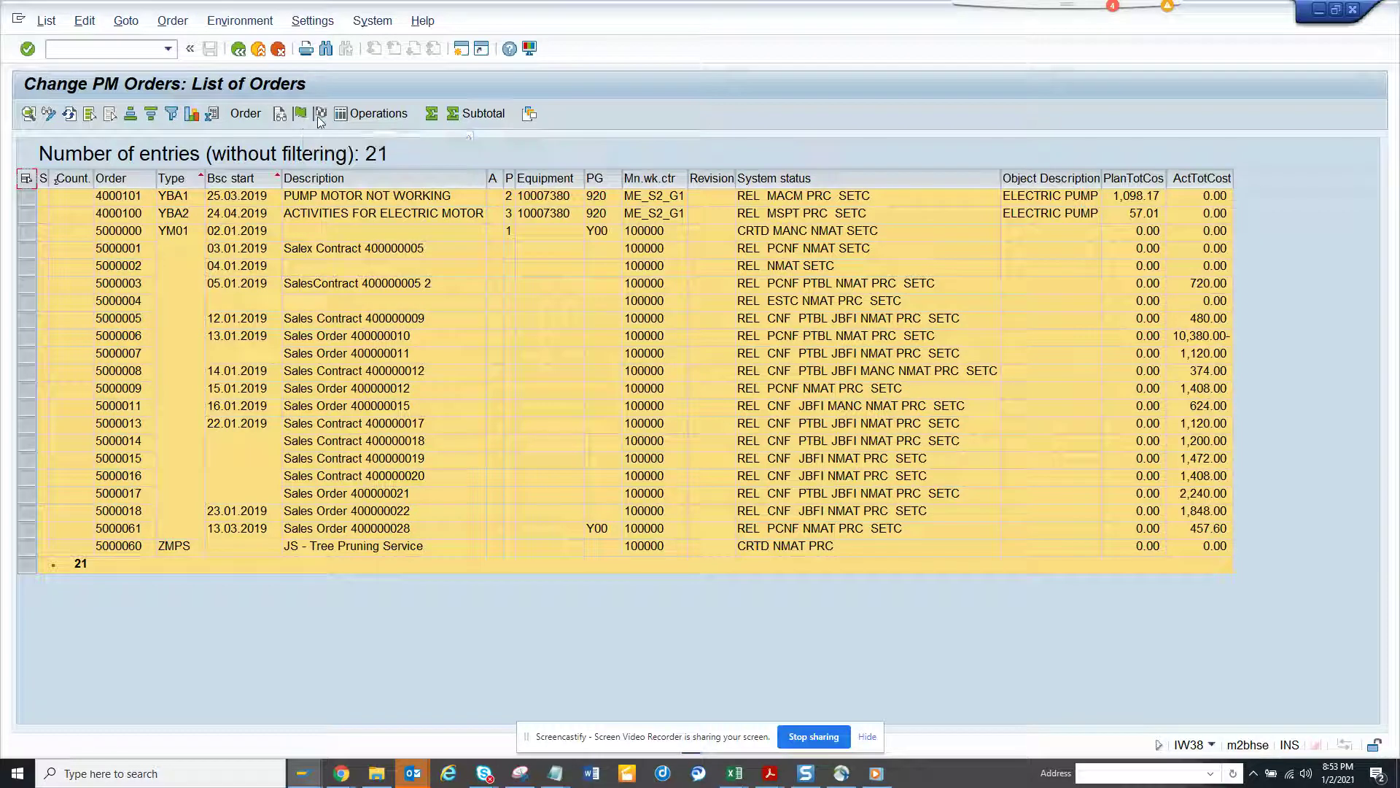
left_click(319, 114)
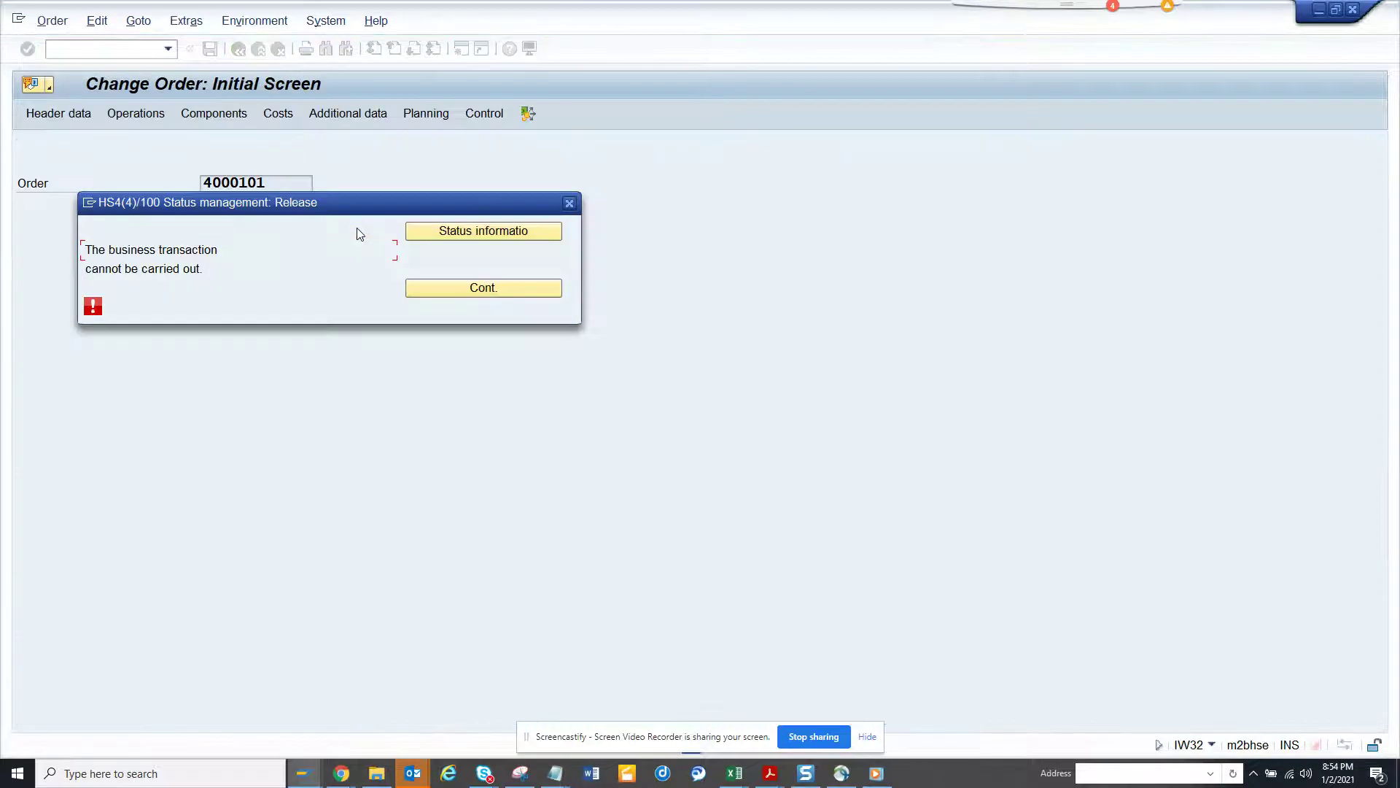
Step: Check the status error for order 4000101, continue past it, and save the order
left_click(483, 231)
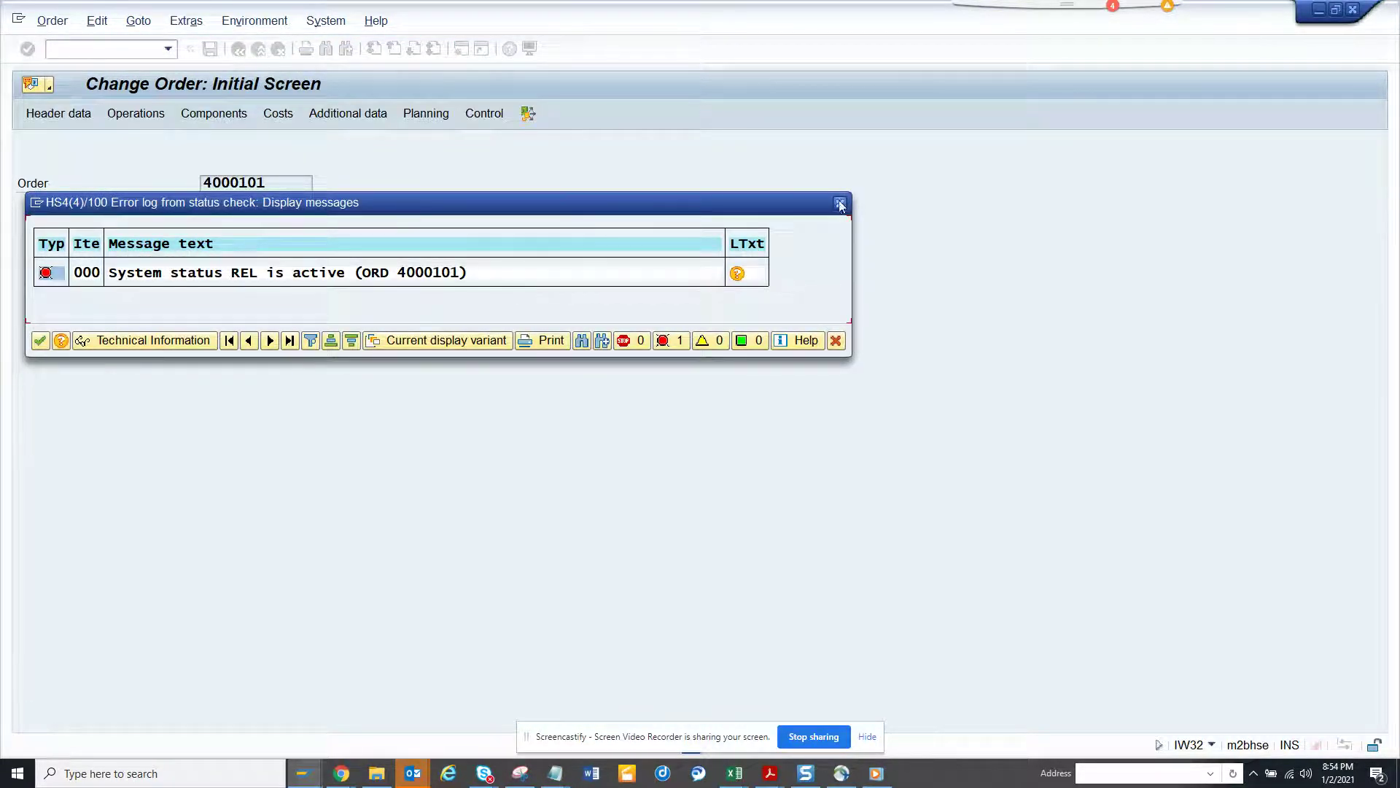
left_click(840, 206)
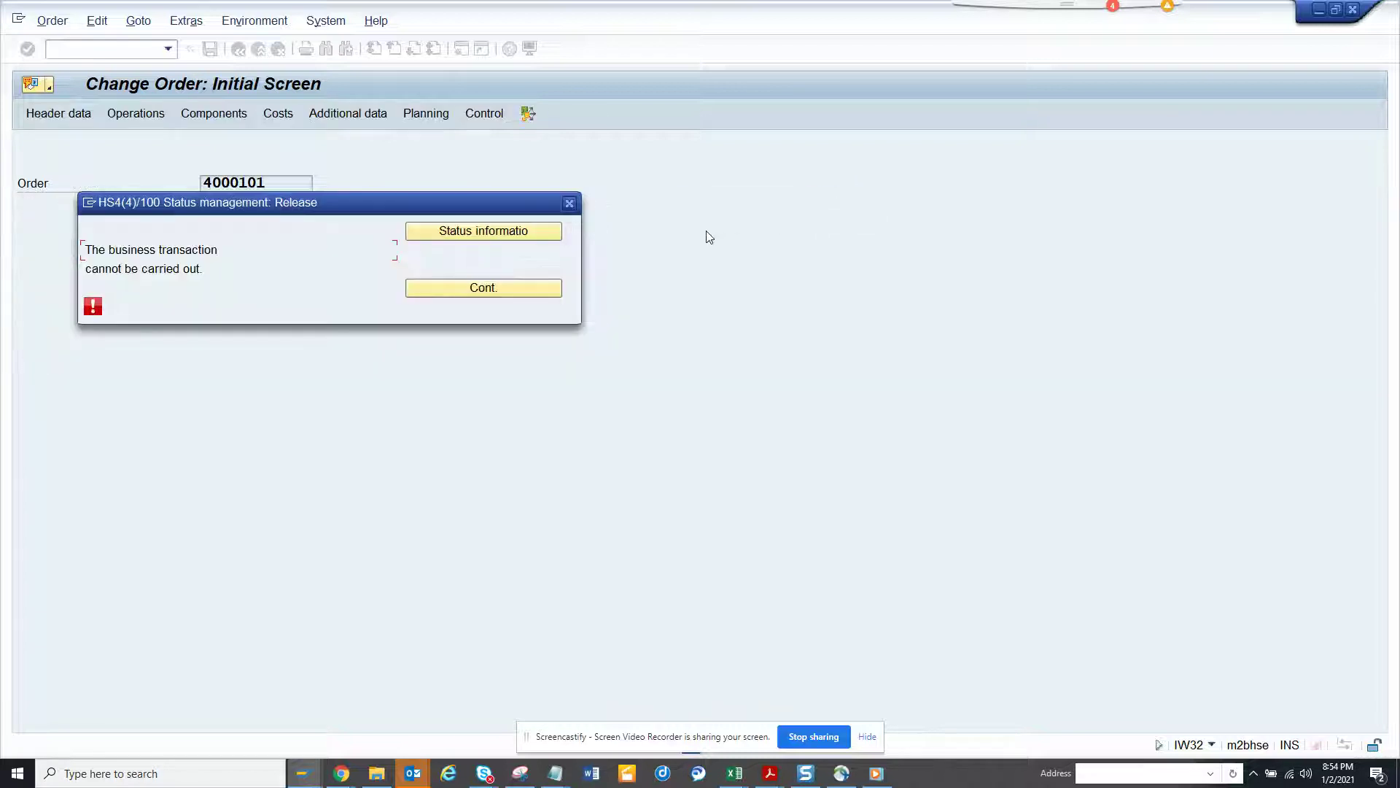
left_click(513, 290)
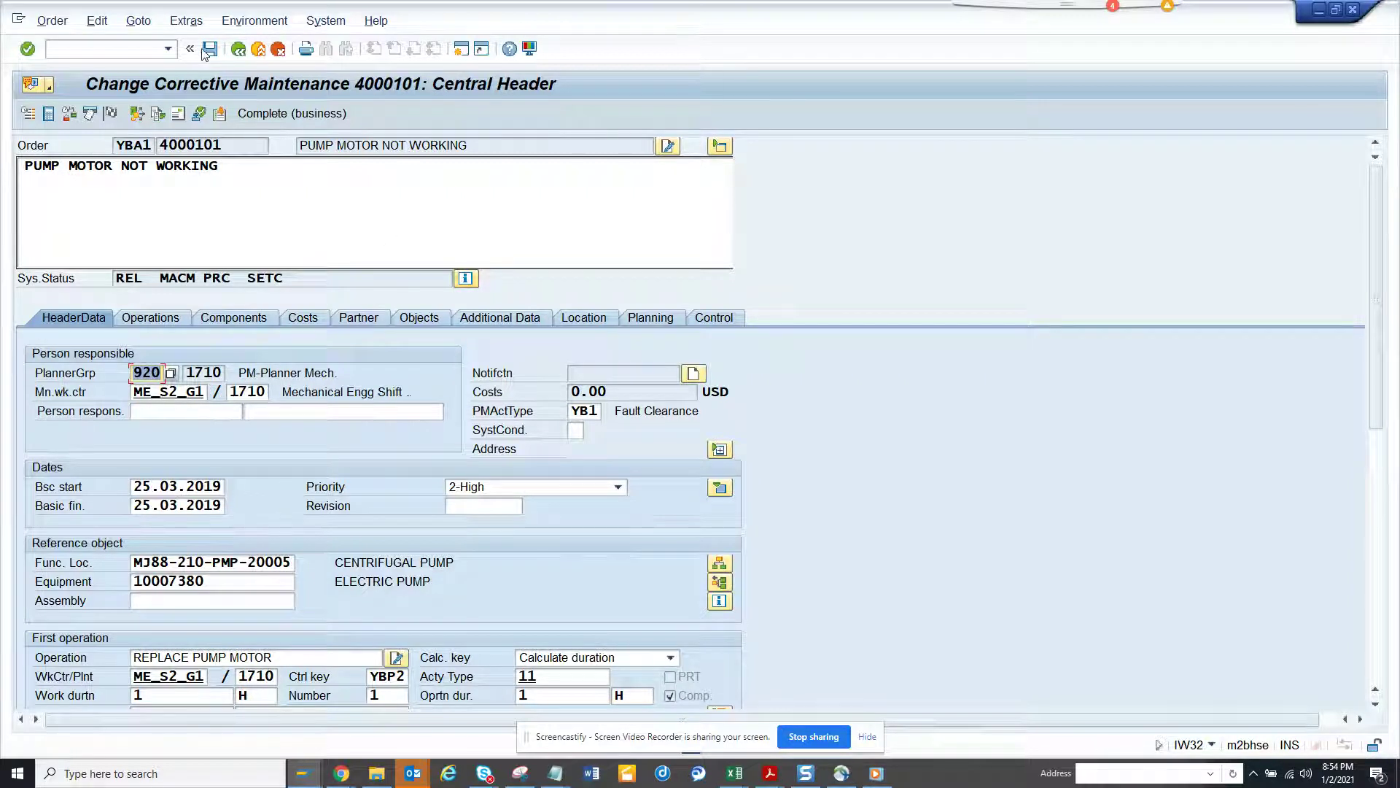
left_click(210, 48)
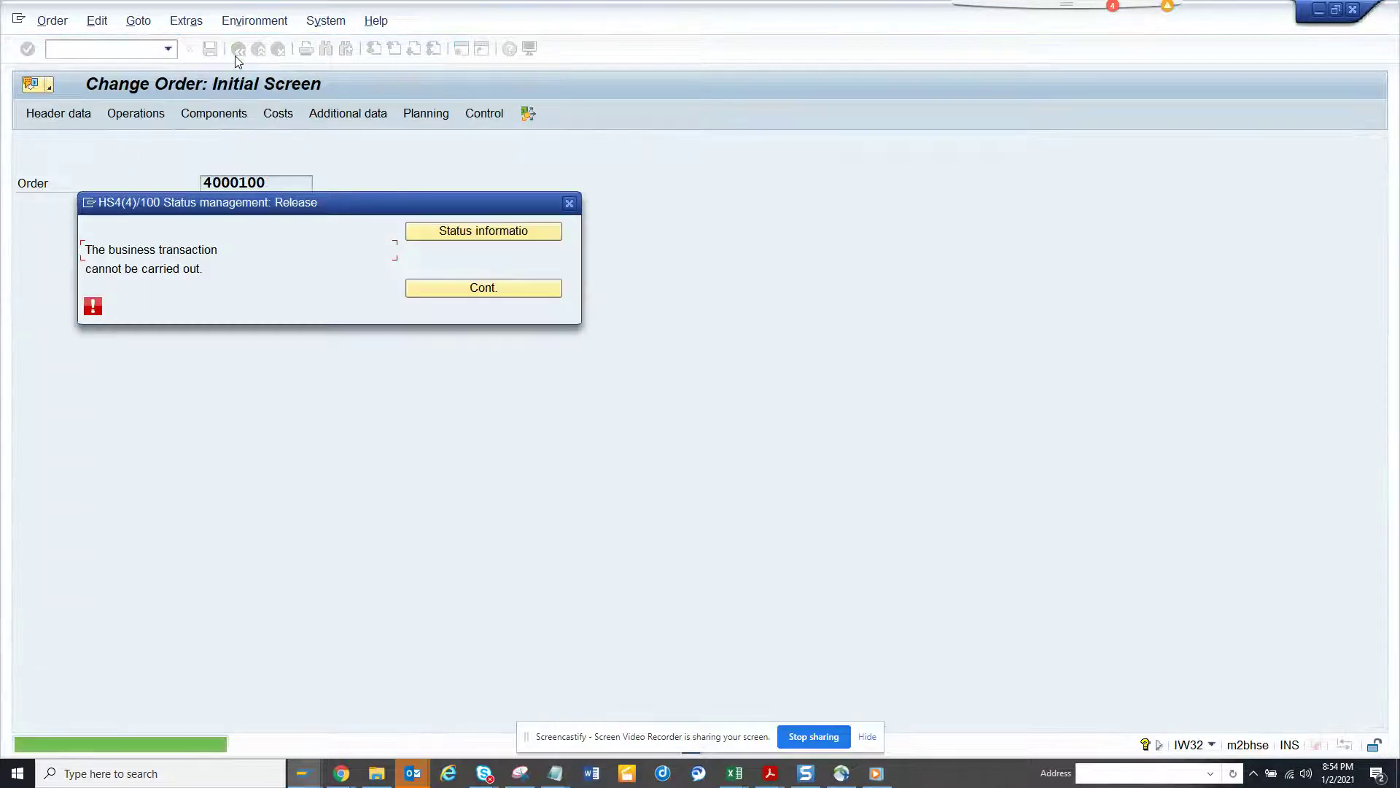
Step: Clear the release errors and save orders 4000100, 5000001 and 5000002
left_click(438, 289)
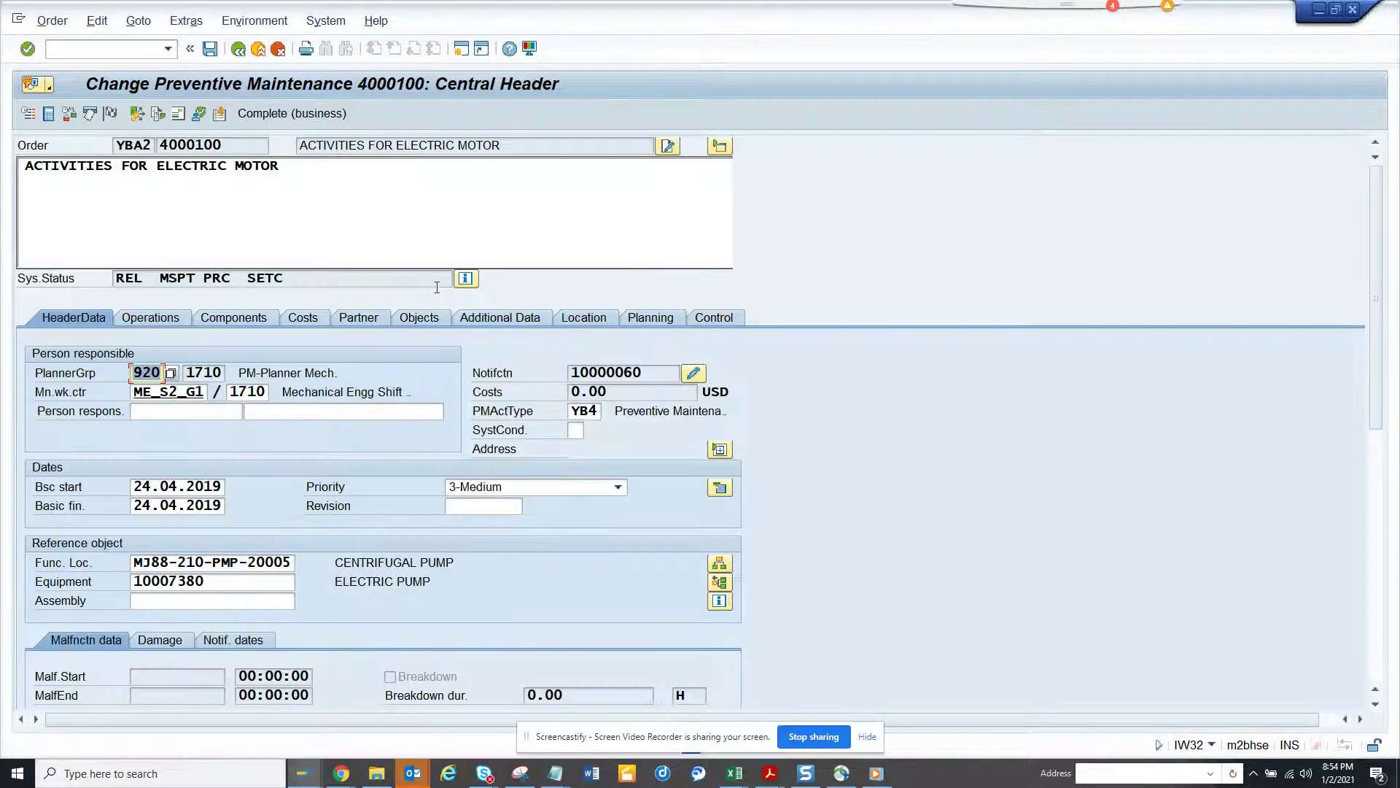
left_click(210, 49)
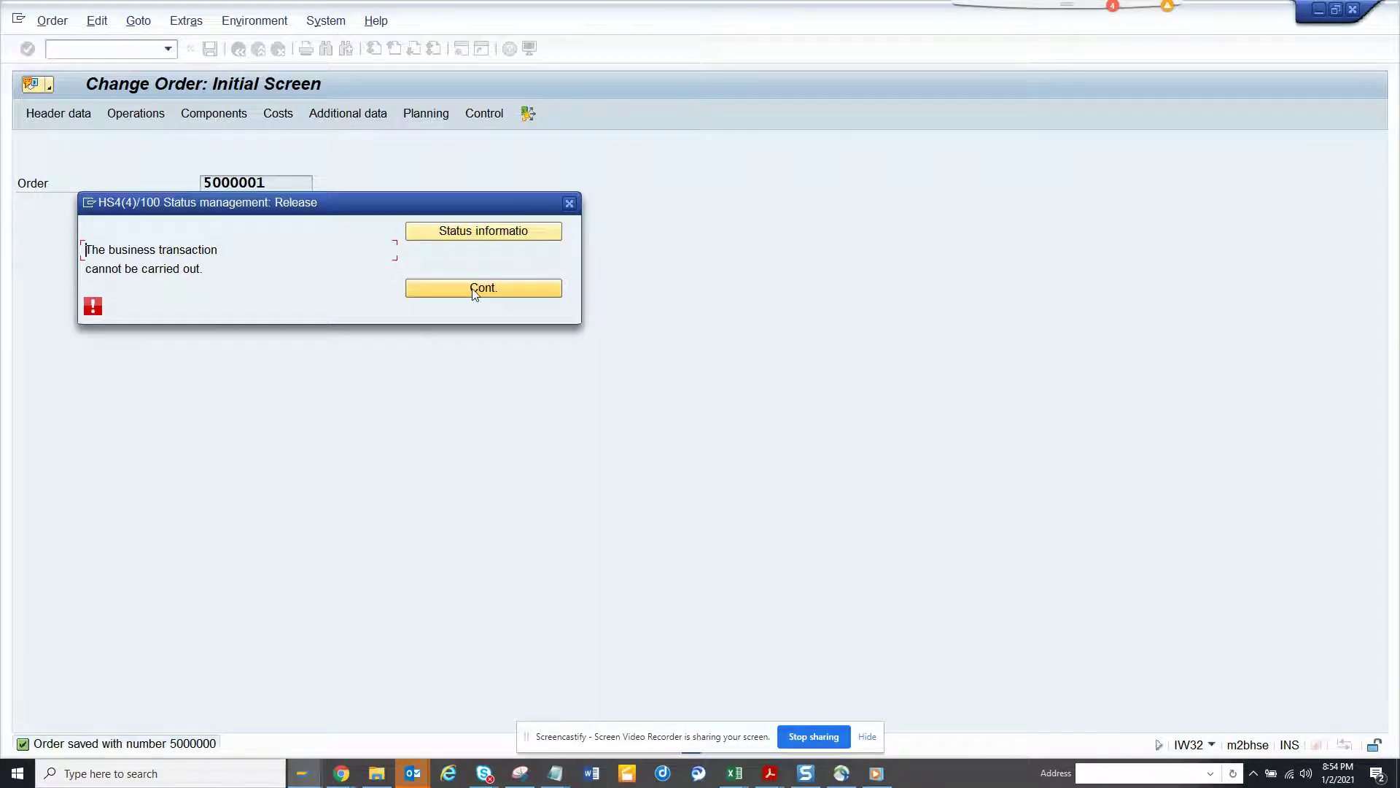
left_click(482, 289)
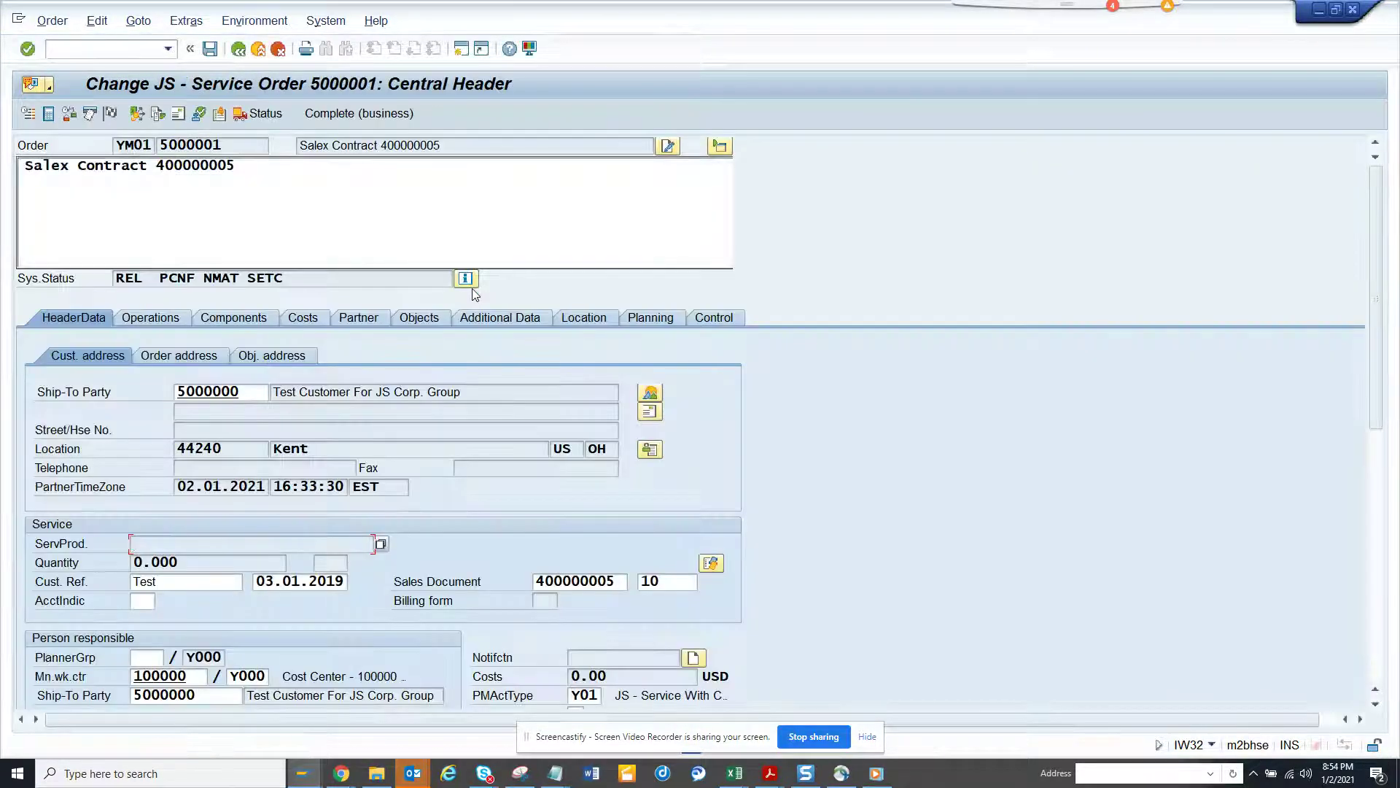
left_click(210, 48)
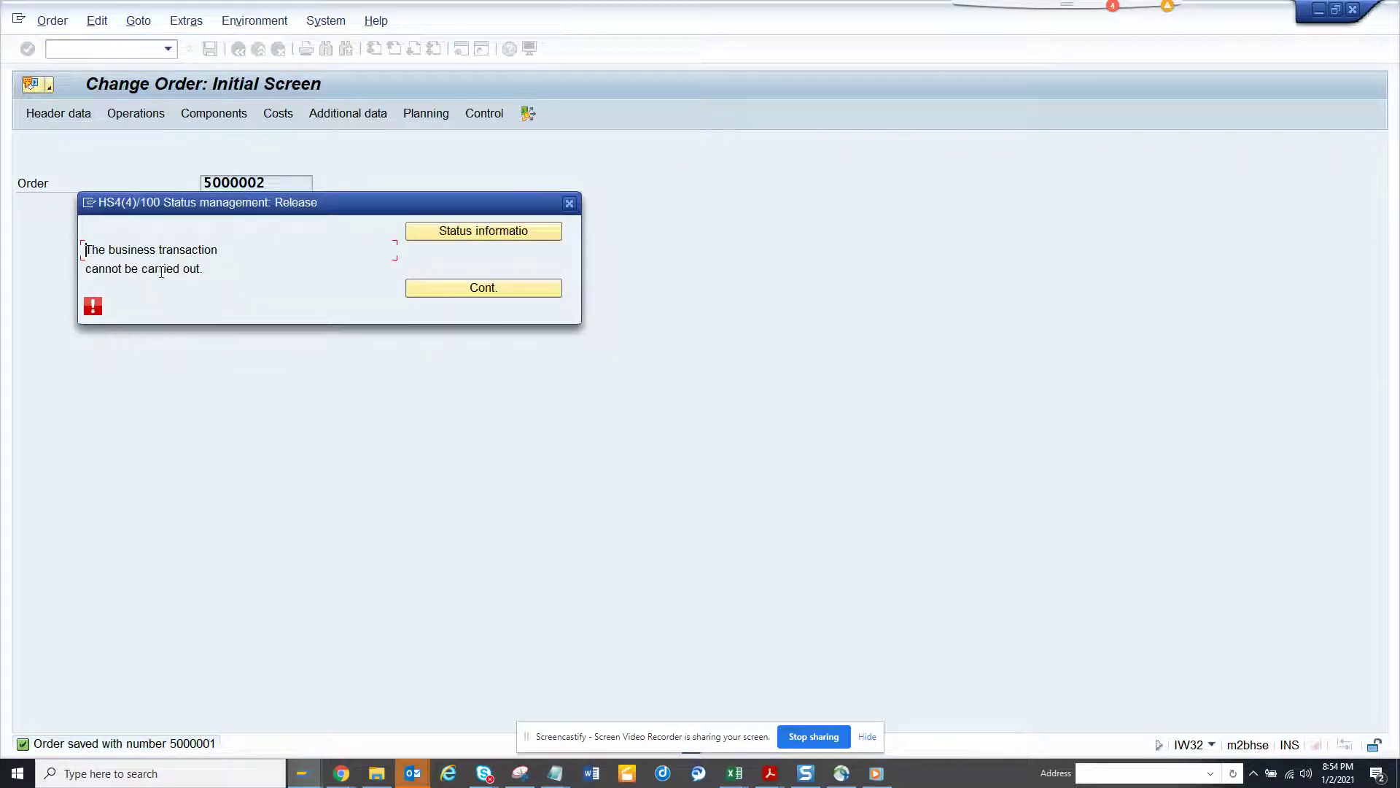
left_click(511, 287)
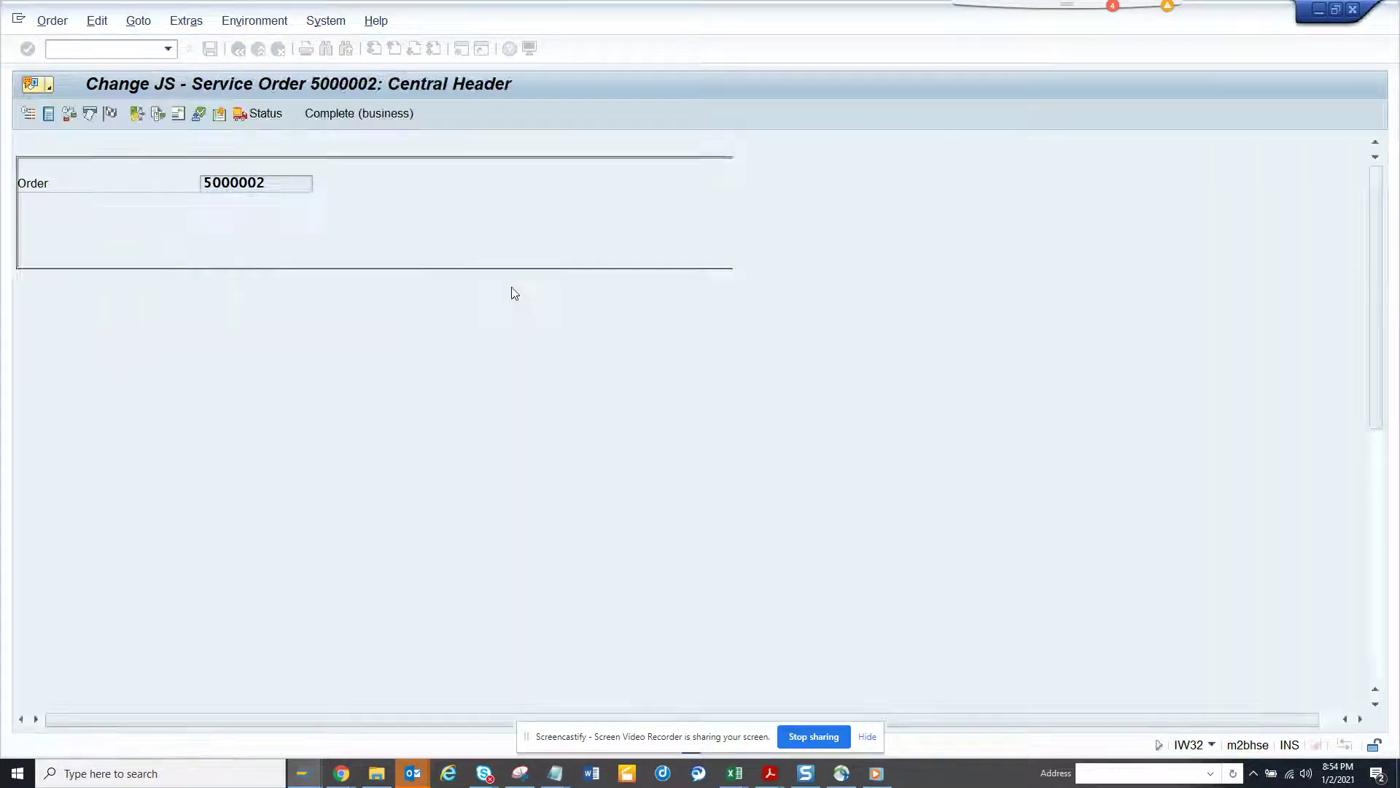
left_click(210, 49)
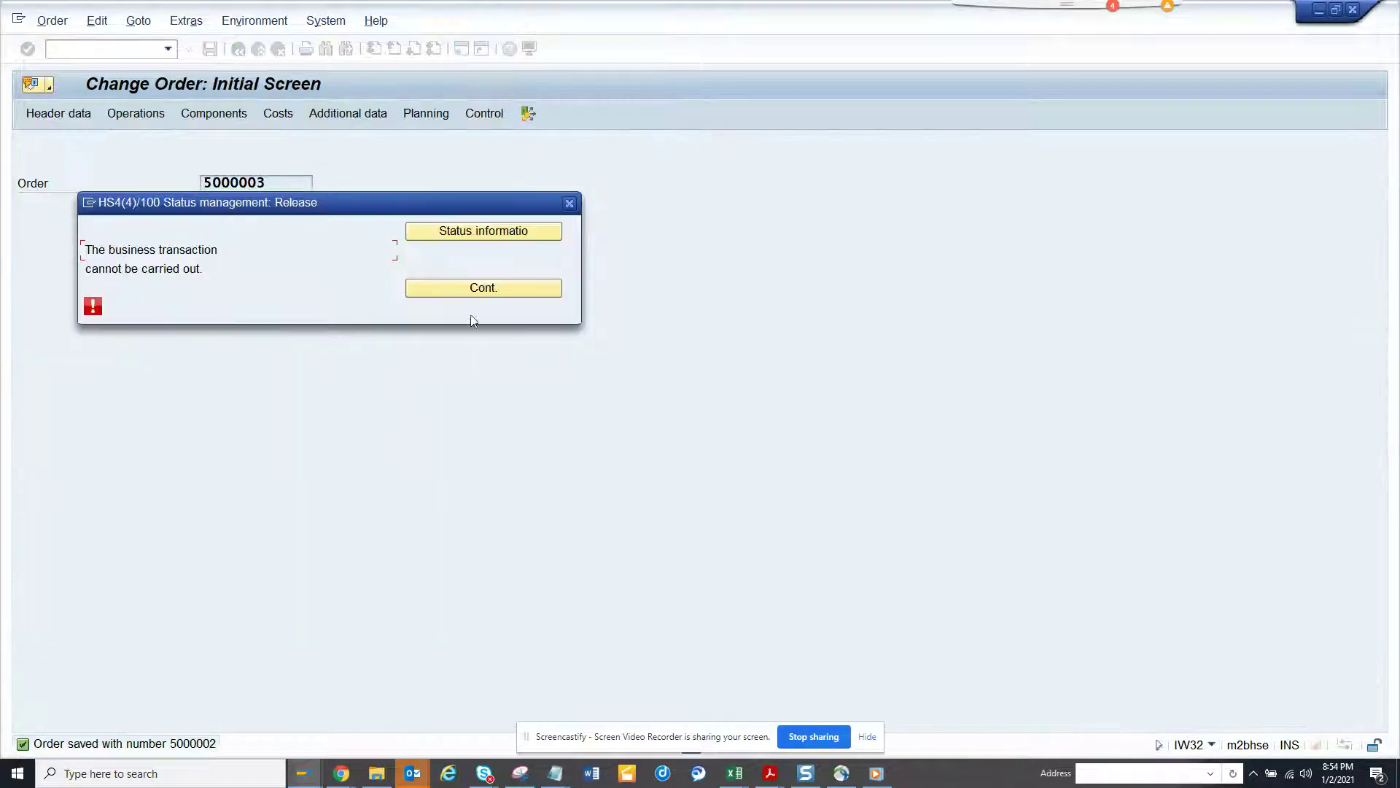
Step: Clear release errors, saving order 5000003 and leaving 5000004 unsaved
left_click(488, 287)
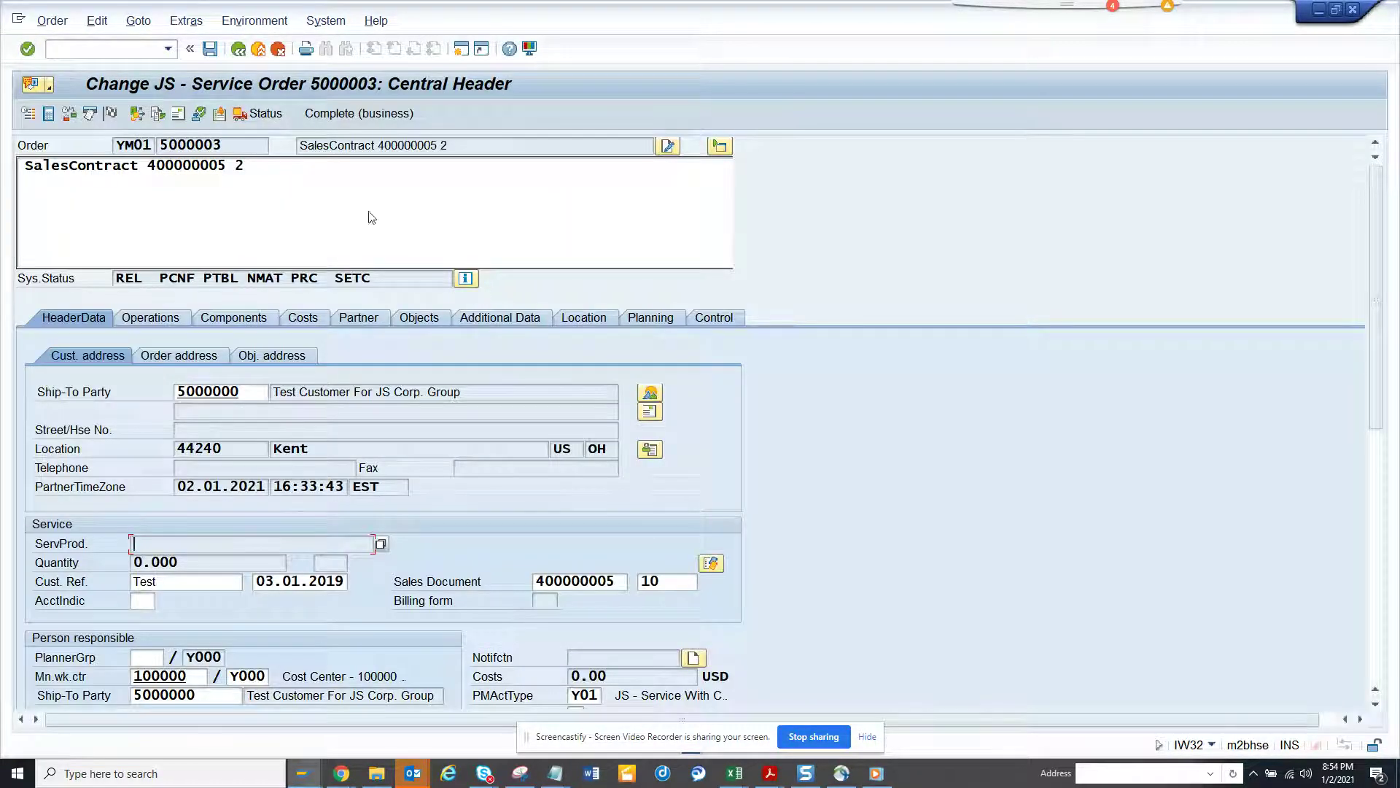
left_click(239, 48)
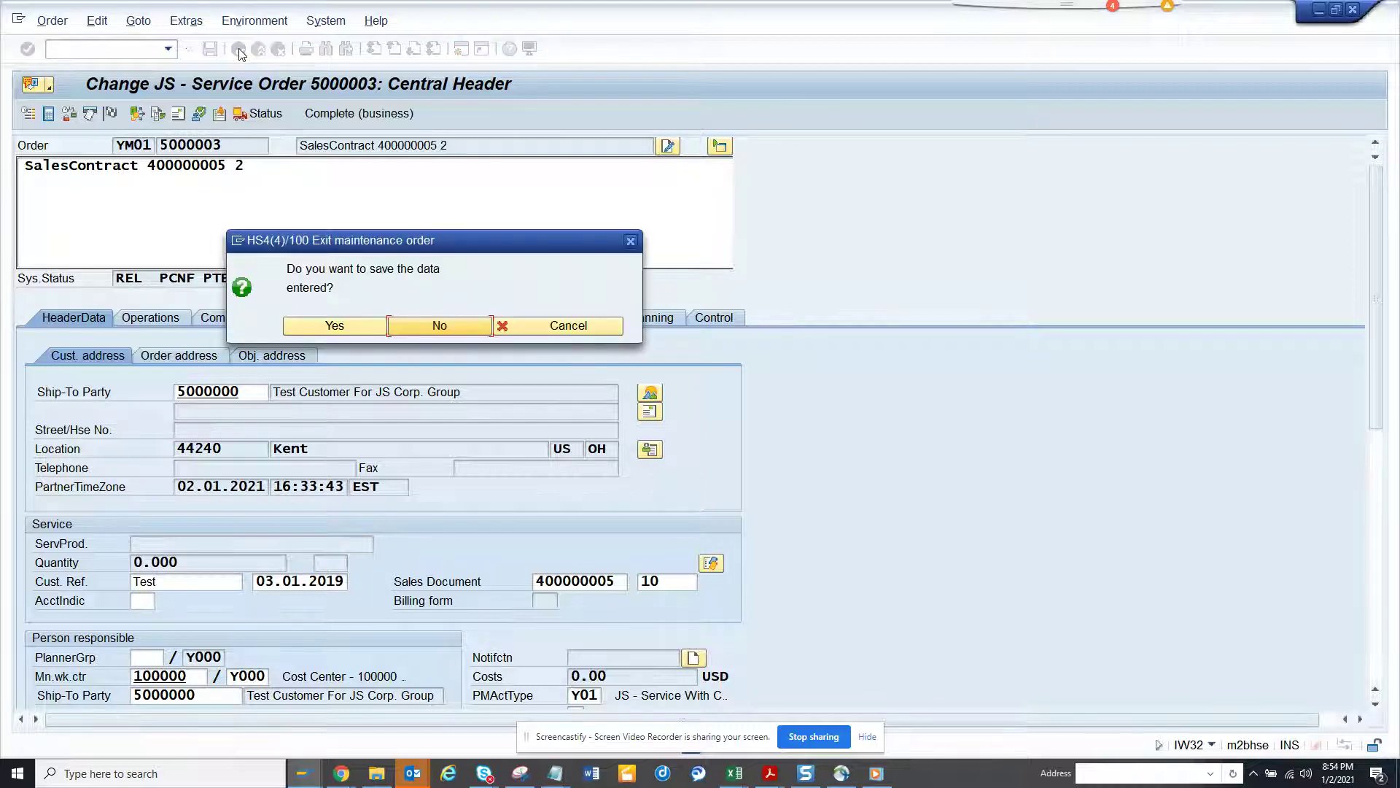
left_click(336, 325)
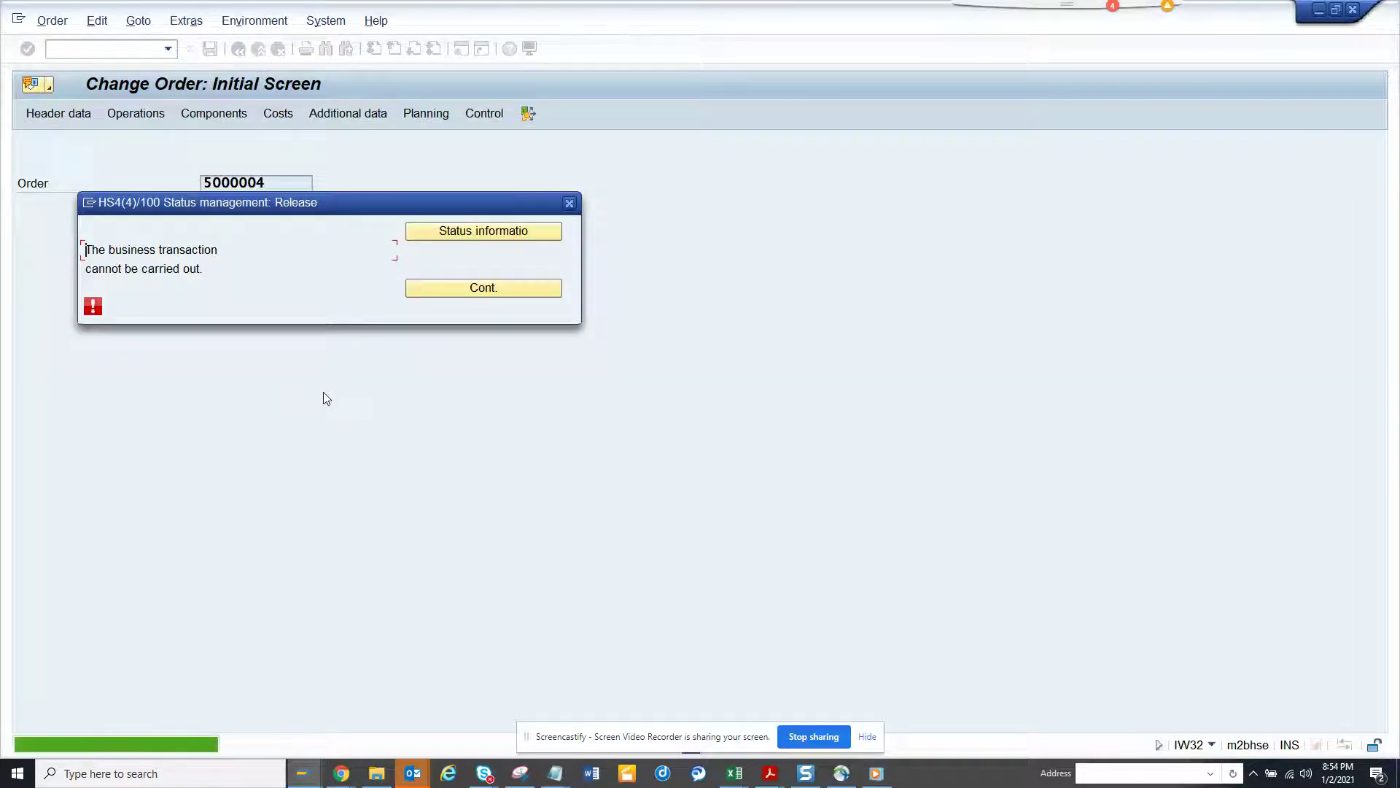
left_click(490, 287)
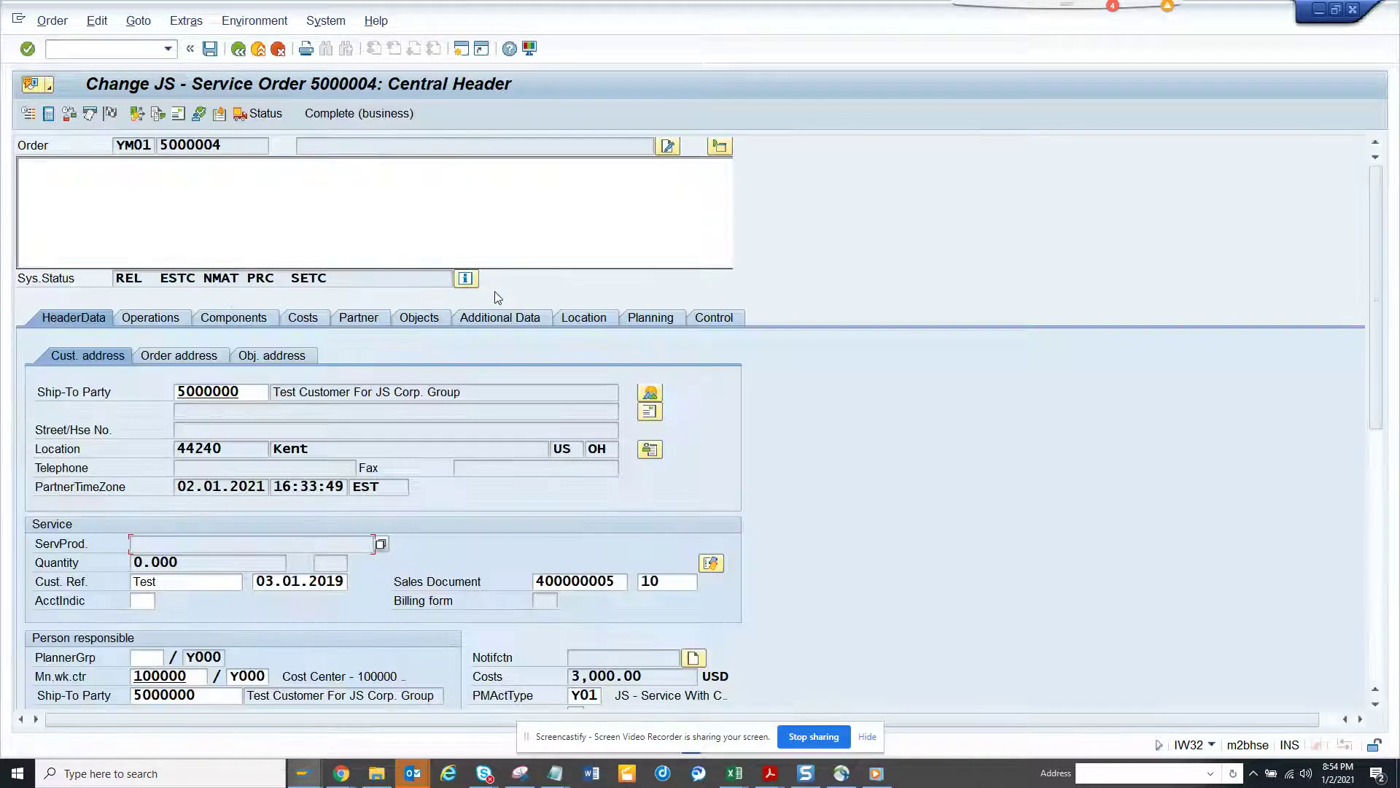
left_click(238, 48)
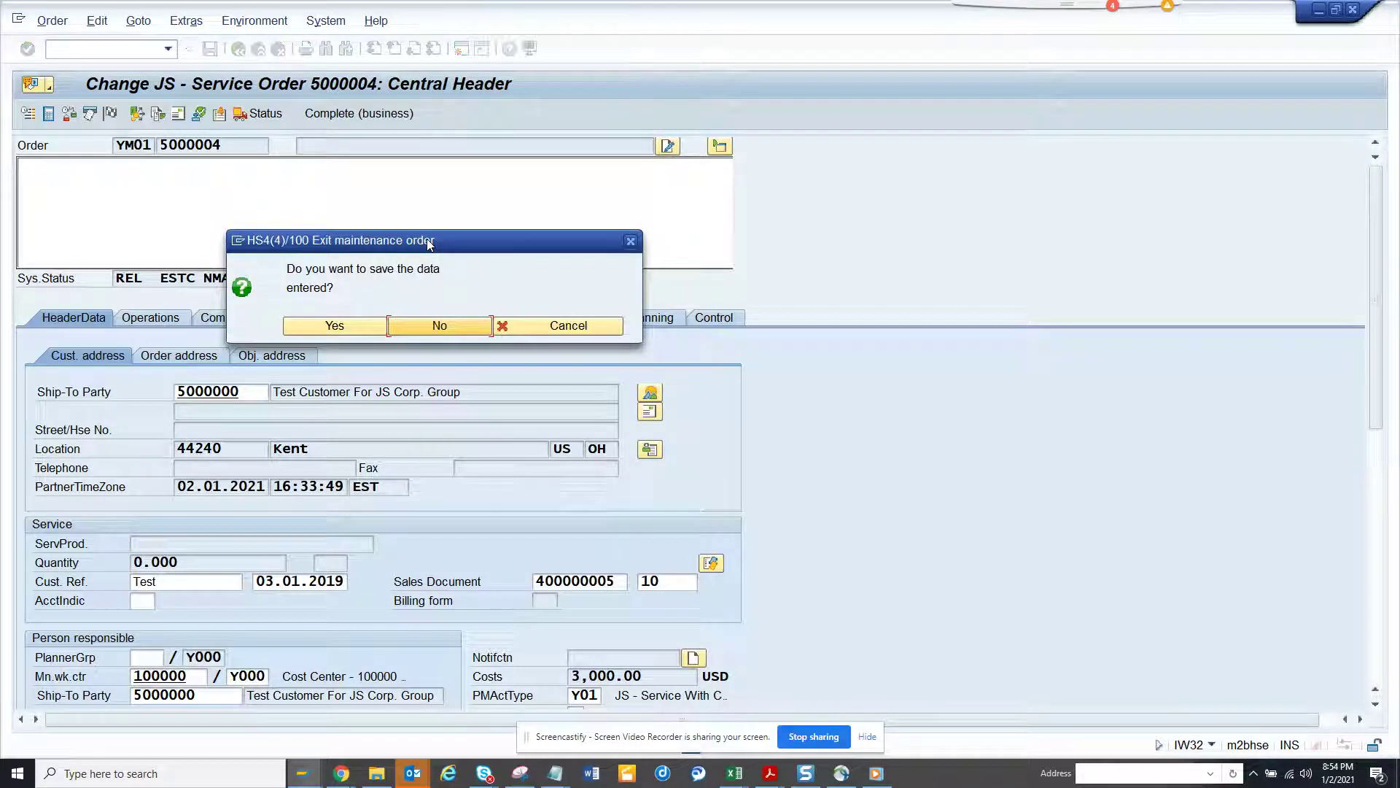
left_click(439, 324)
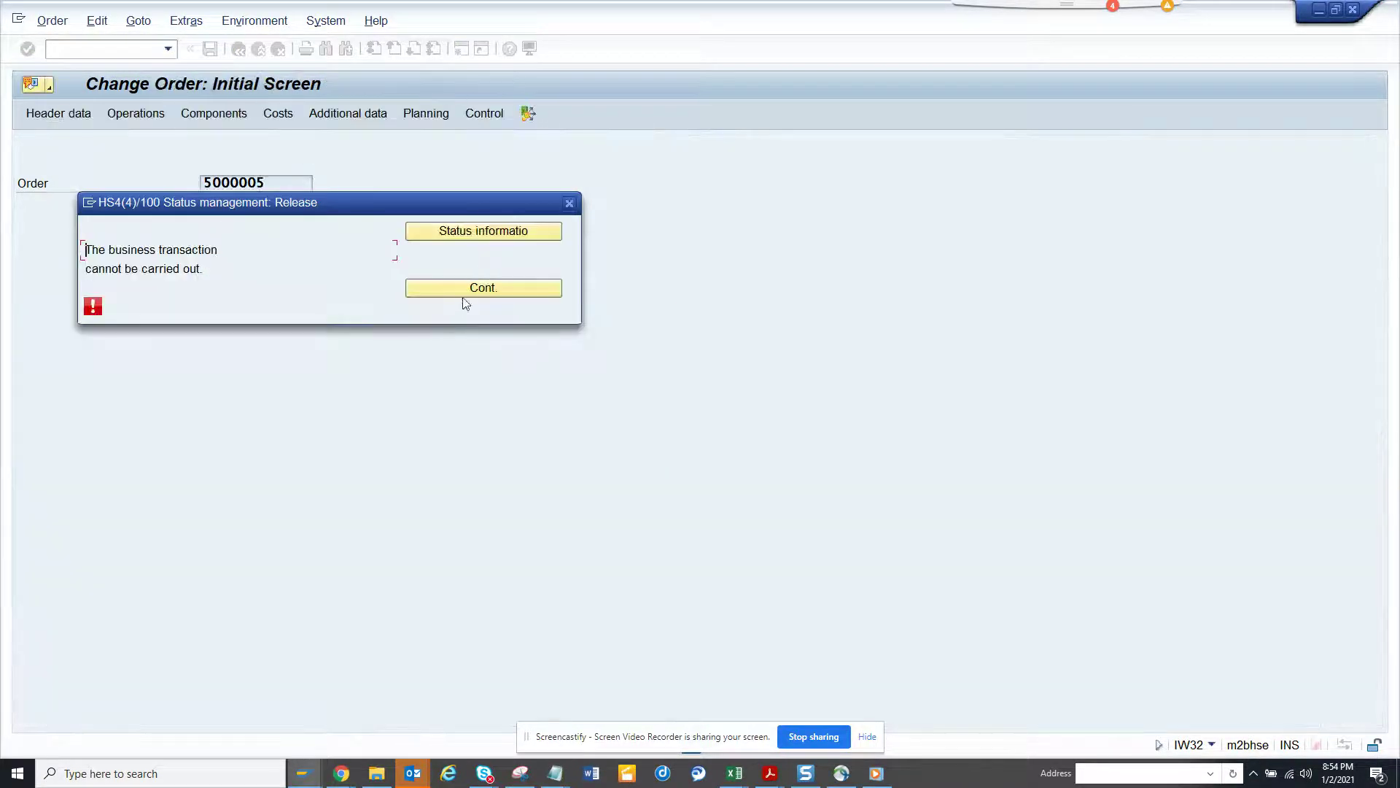
Step: Get past order 5000005, continue the remaining orders, and save order 5000006
left_click(569, 203)
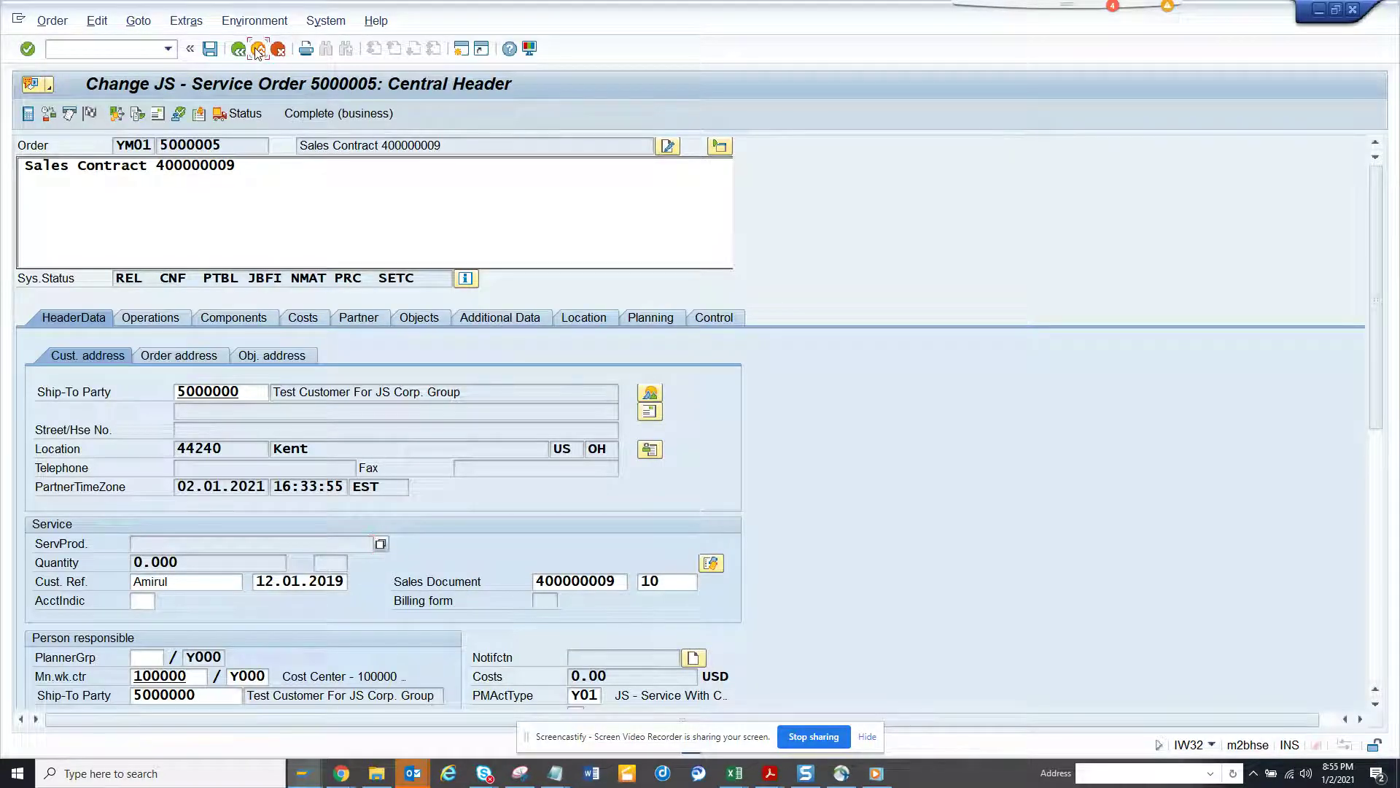
left_click(258, 49)
left_click(440, 325)
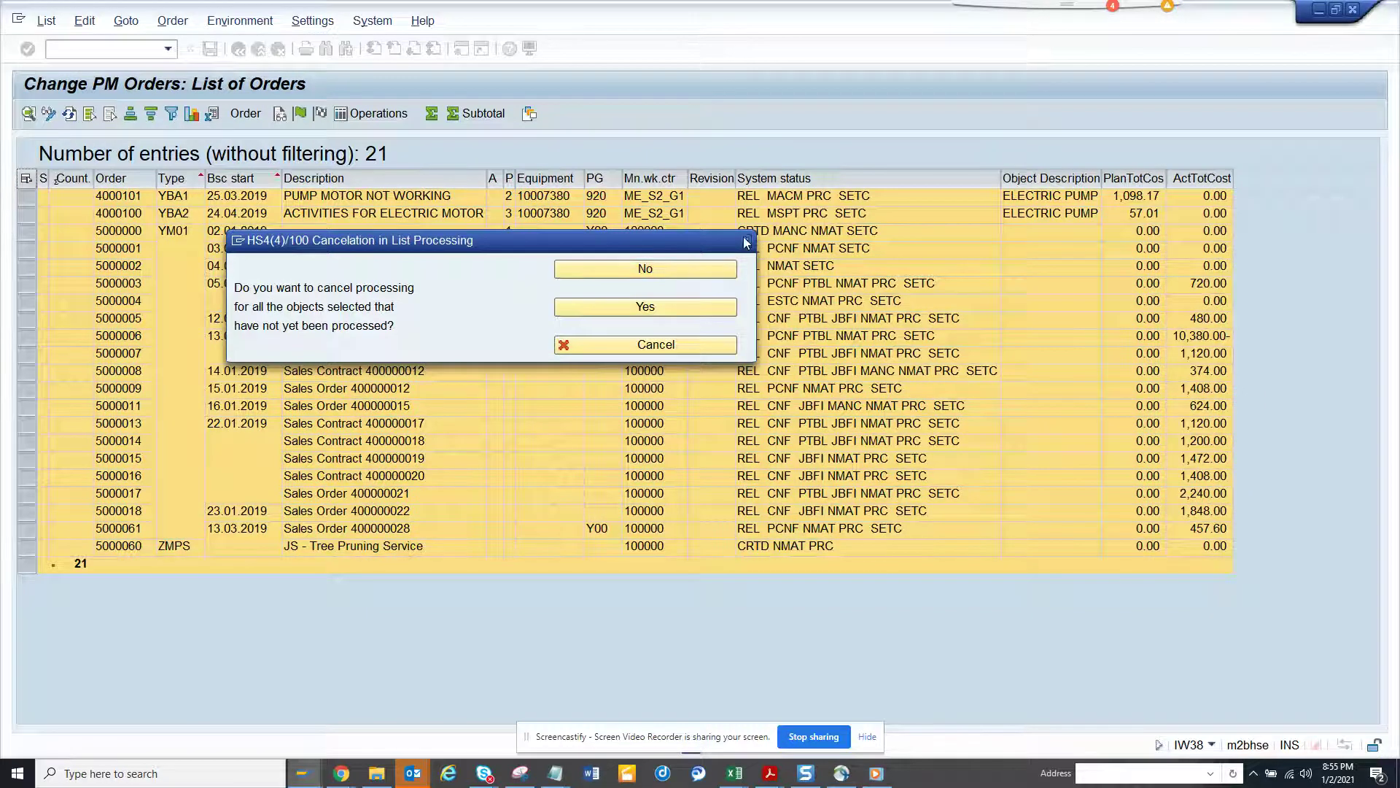
left_click(746, 241)
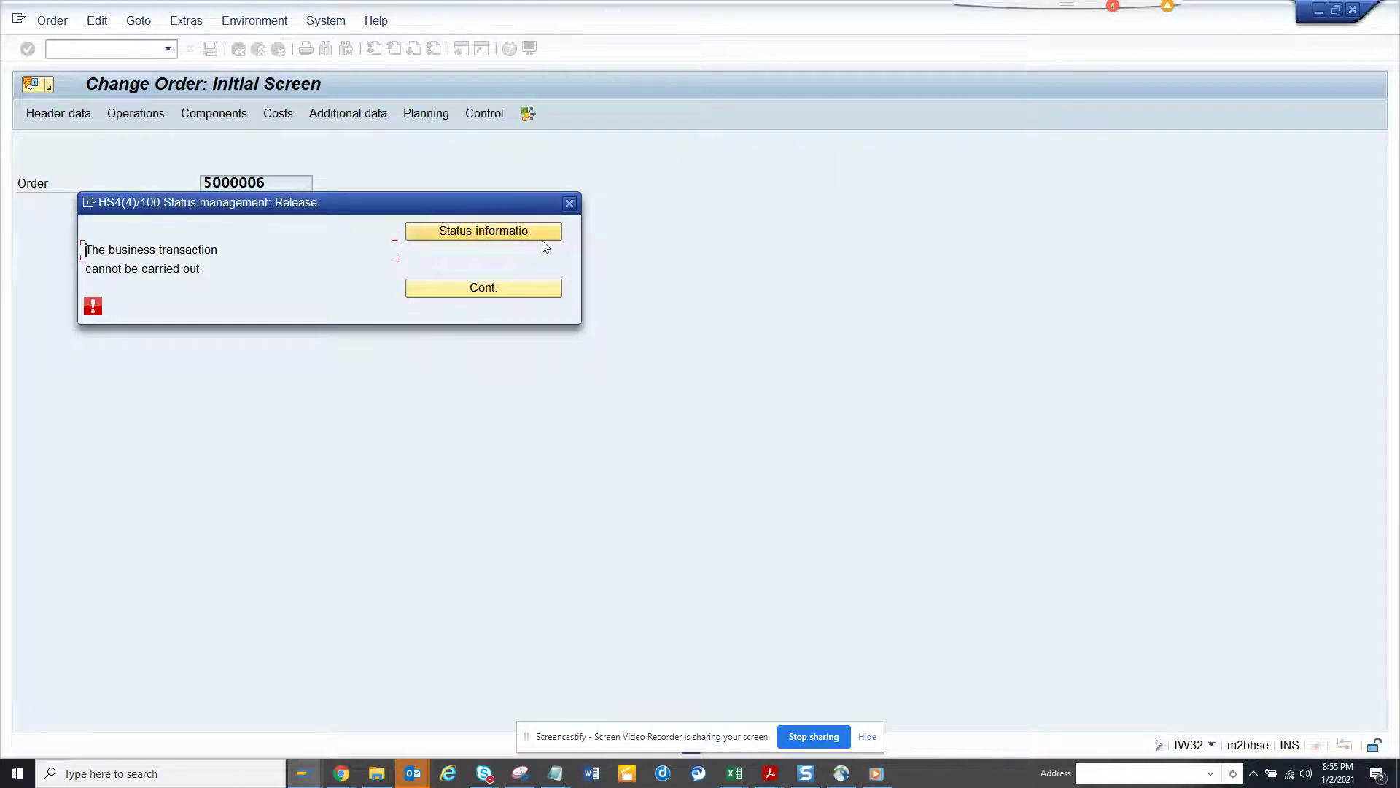
left_click(572, 206)
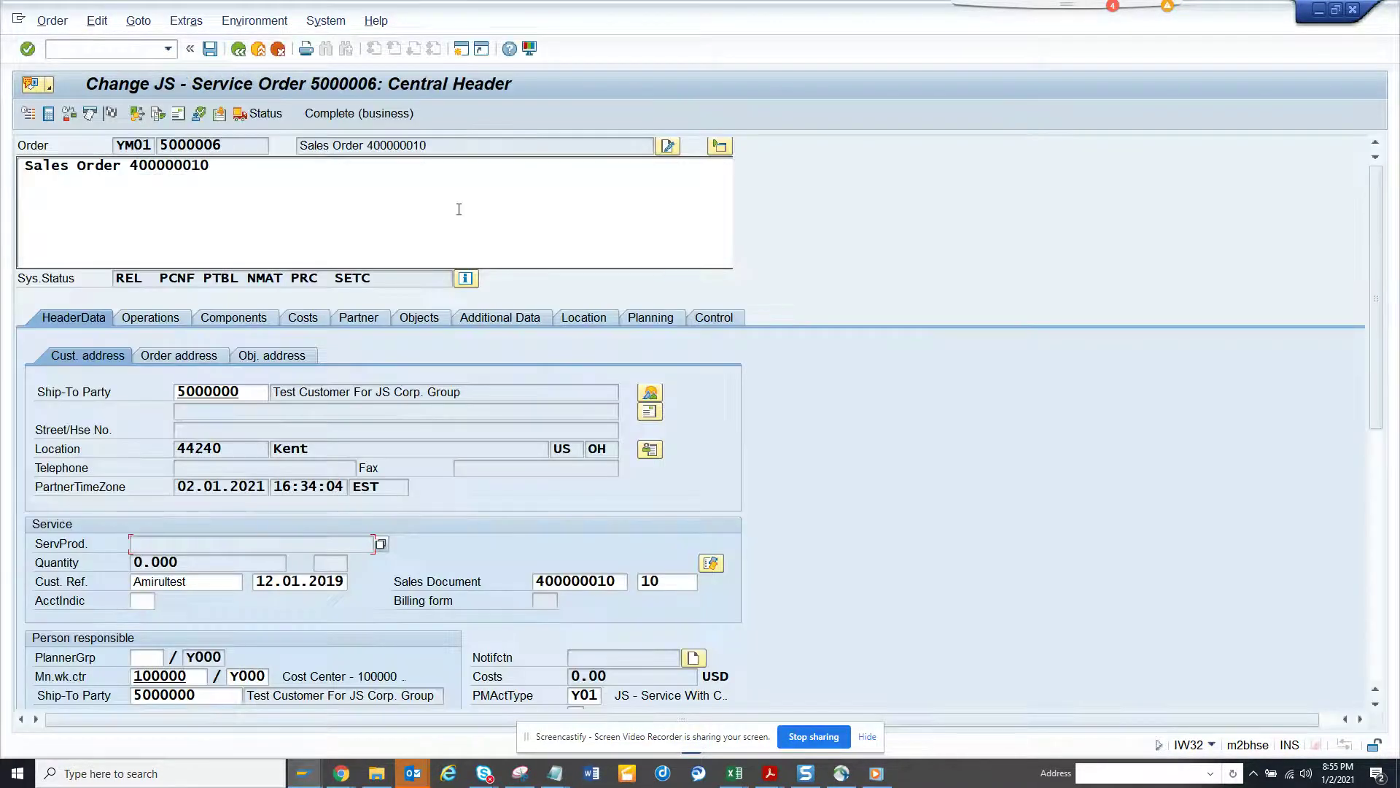
left_click(258, 48)
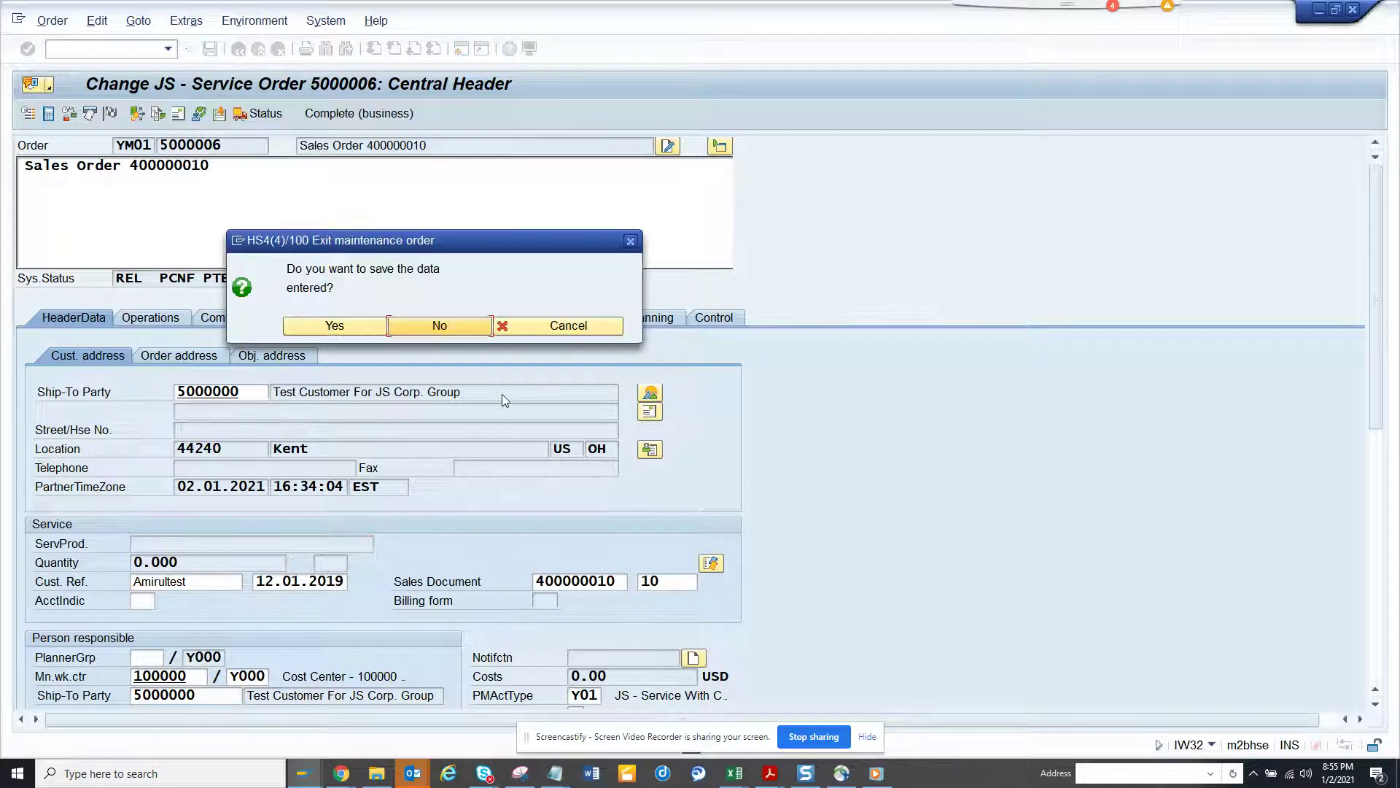
left_click(333, 324)
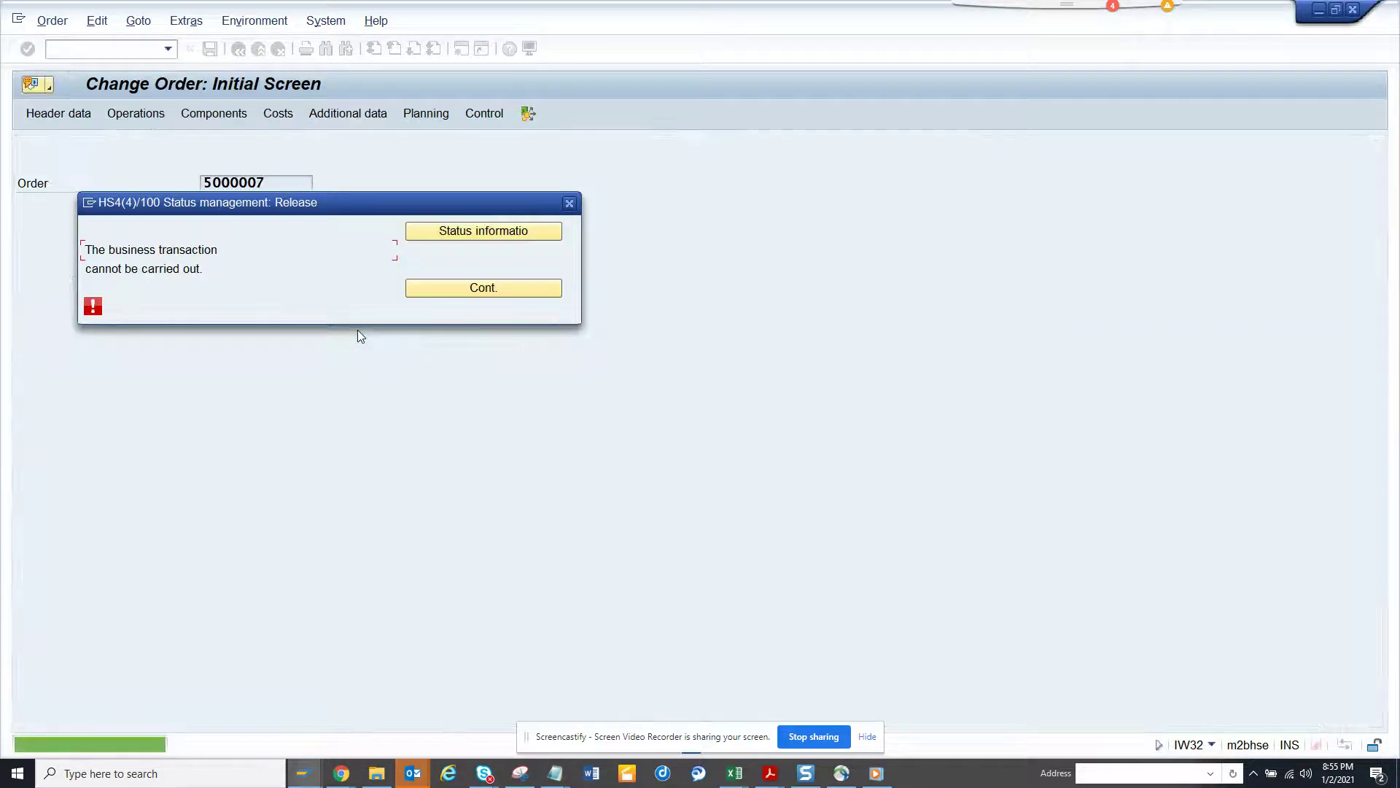
Step: Clear the release errors and leave orders 5000007 through 5000011
left_click(482, 286)
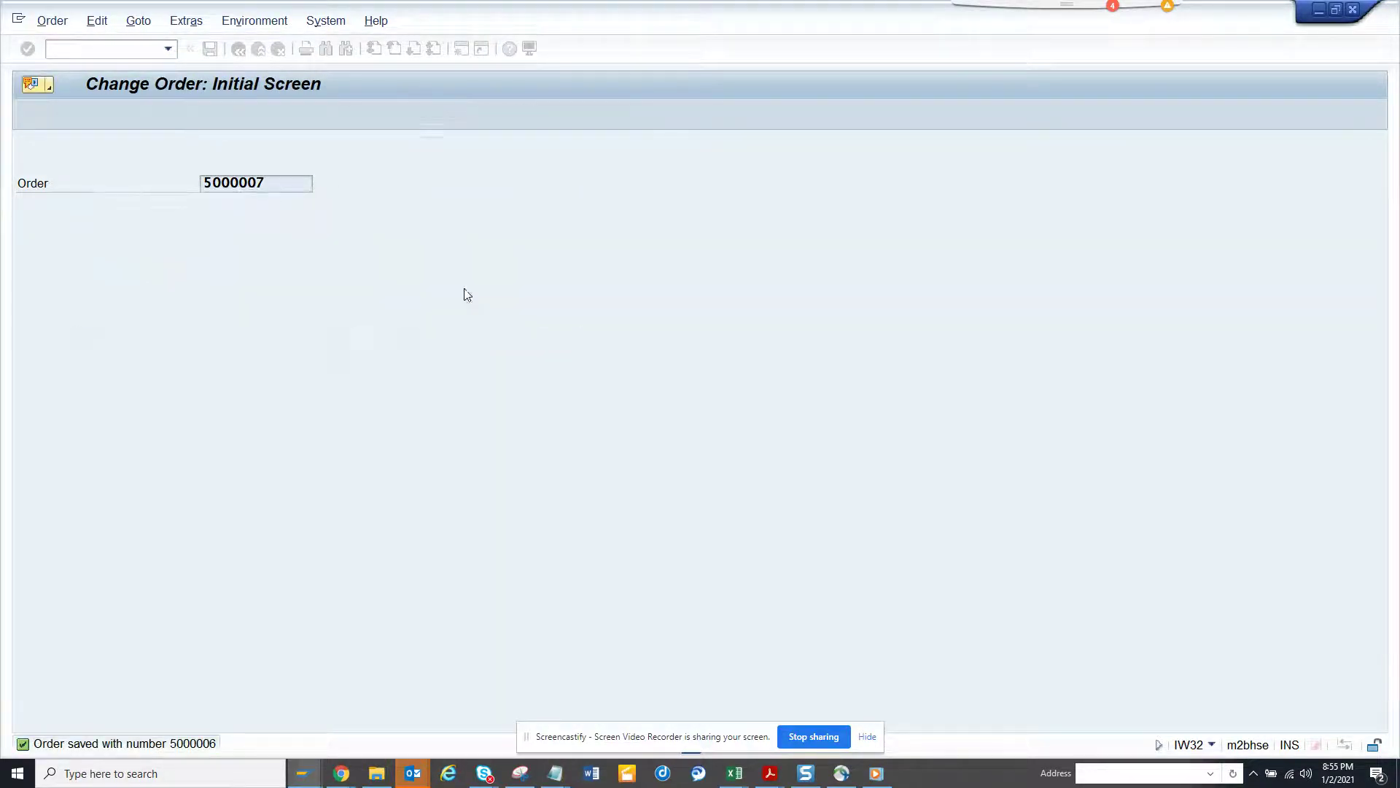
left_click(211, 49)
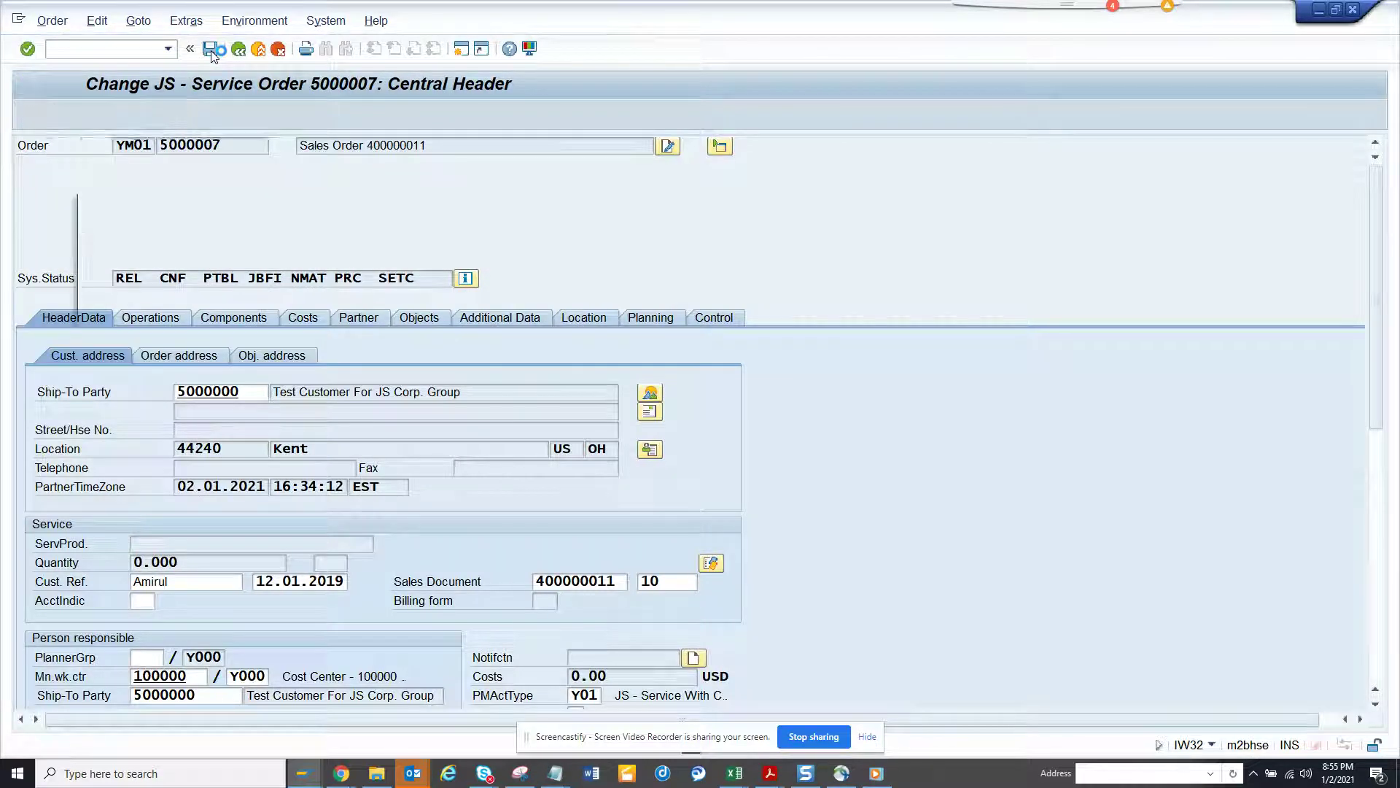
left_click(482, 287)
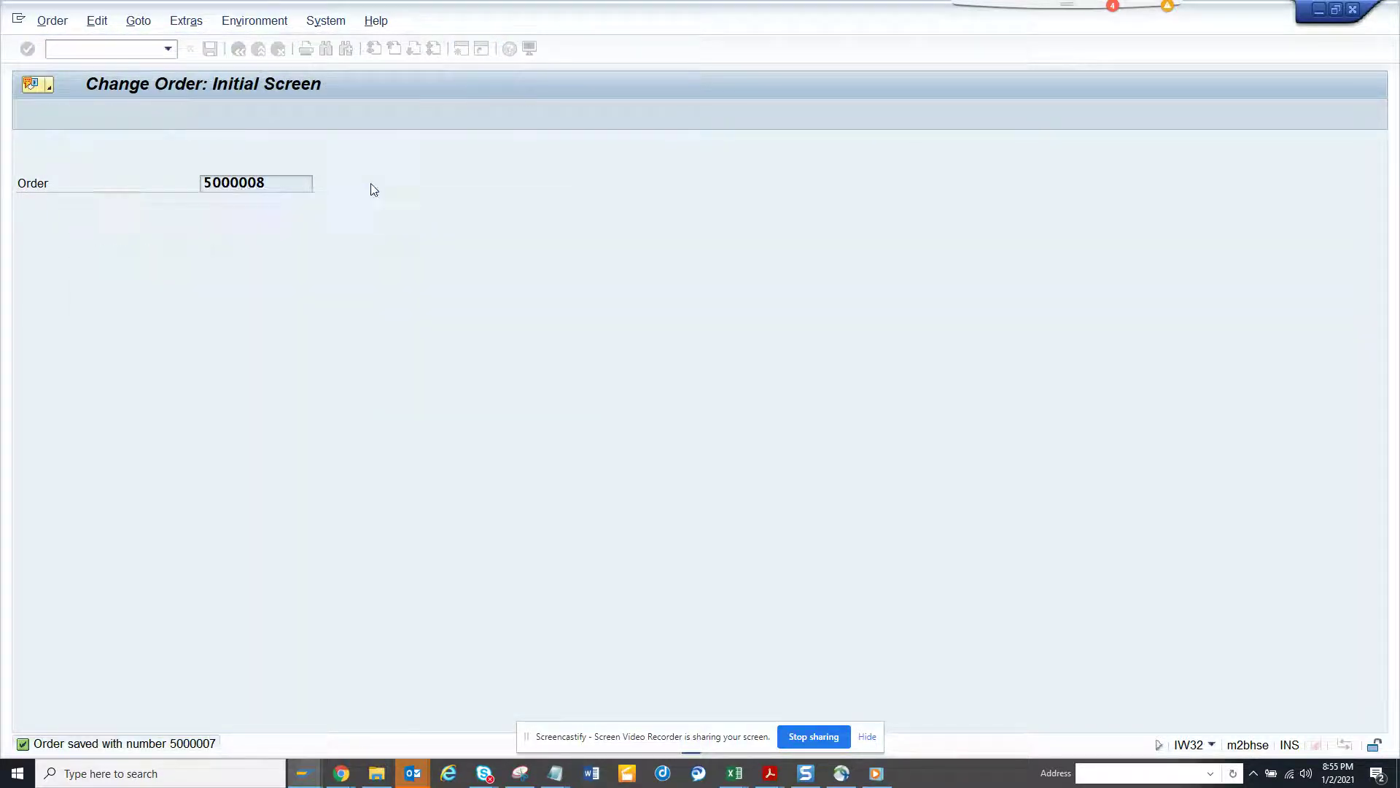
left_click(210, 49)
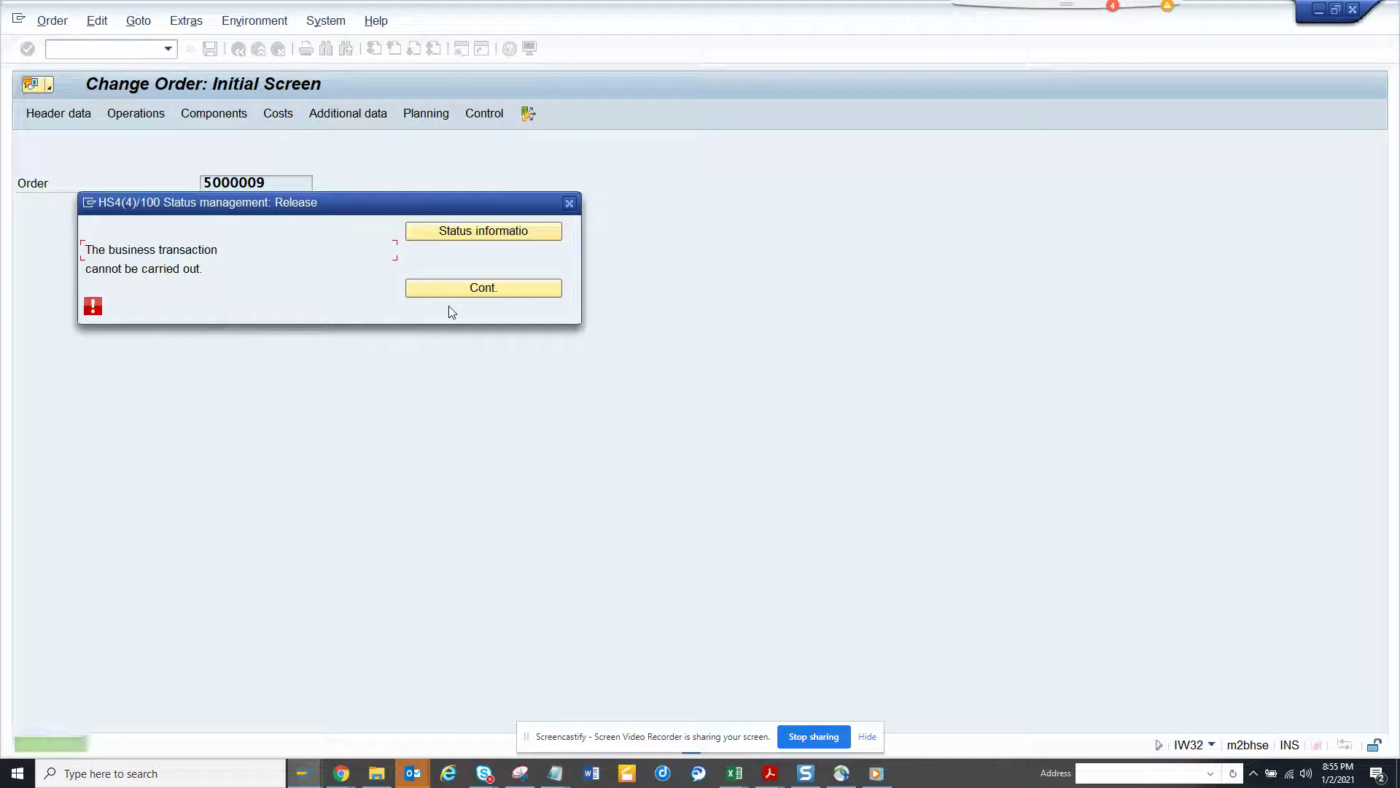
left_click(457, 289)
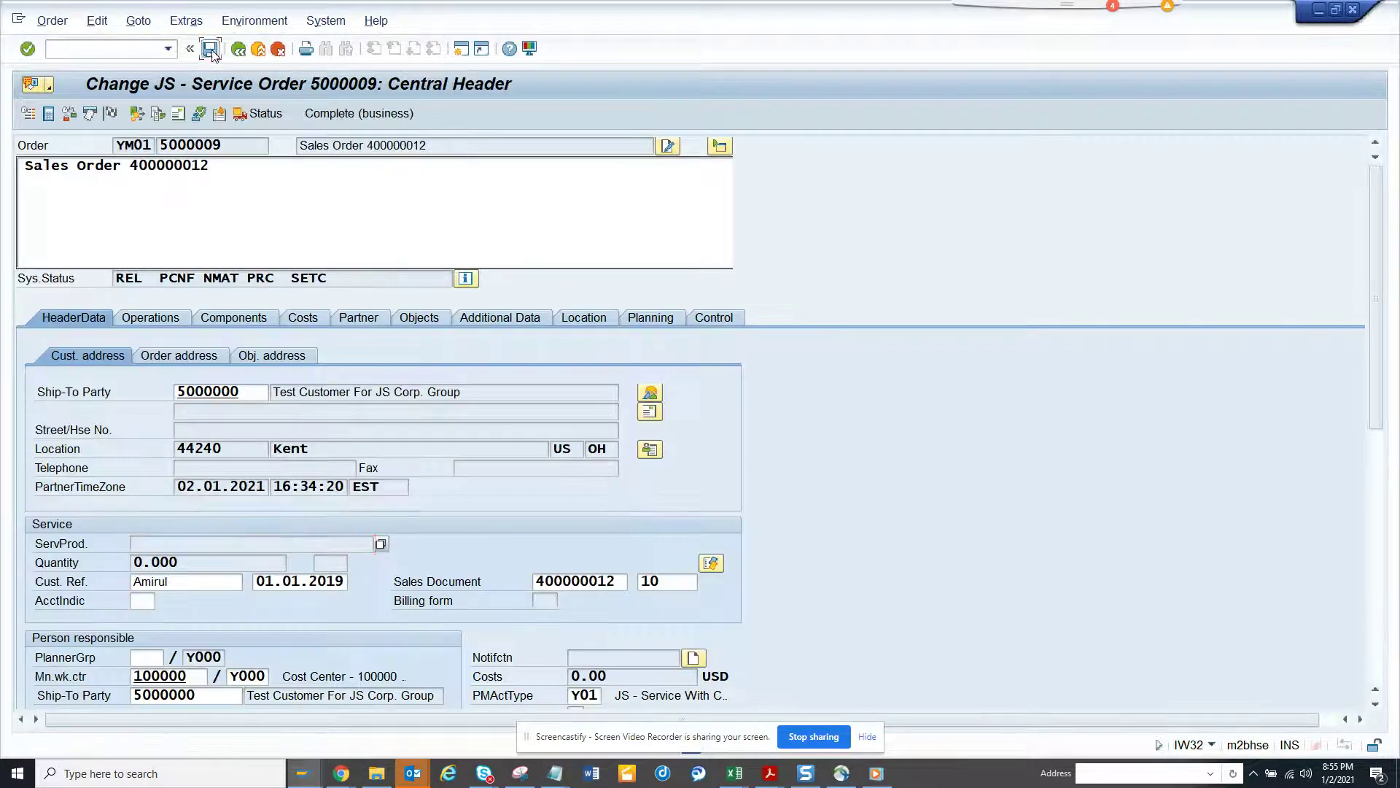
left_click(482, 288)
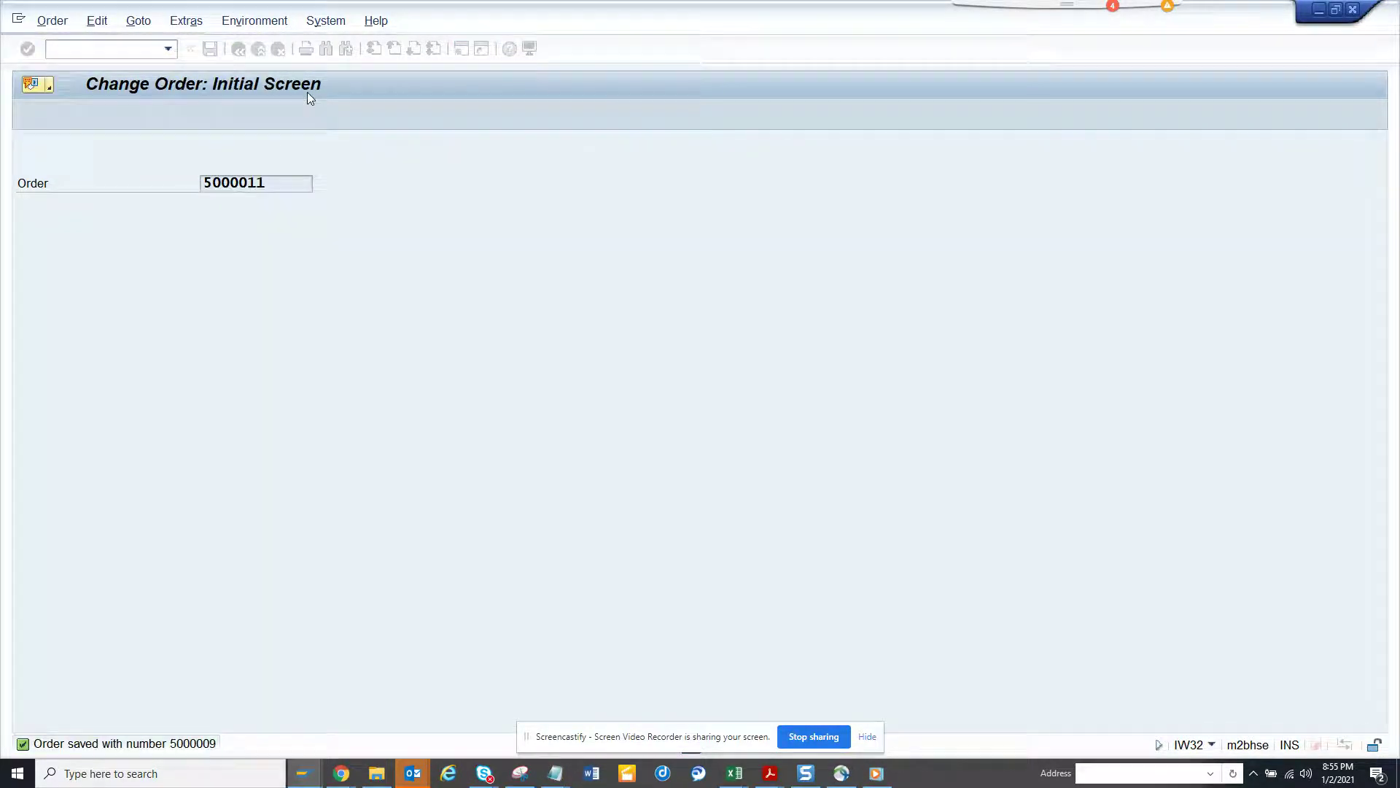
left_click(239, 49)
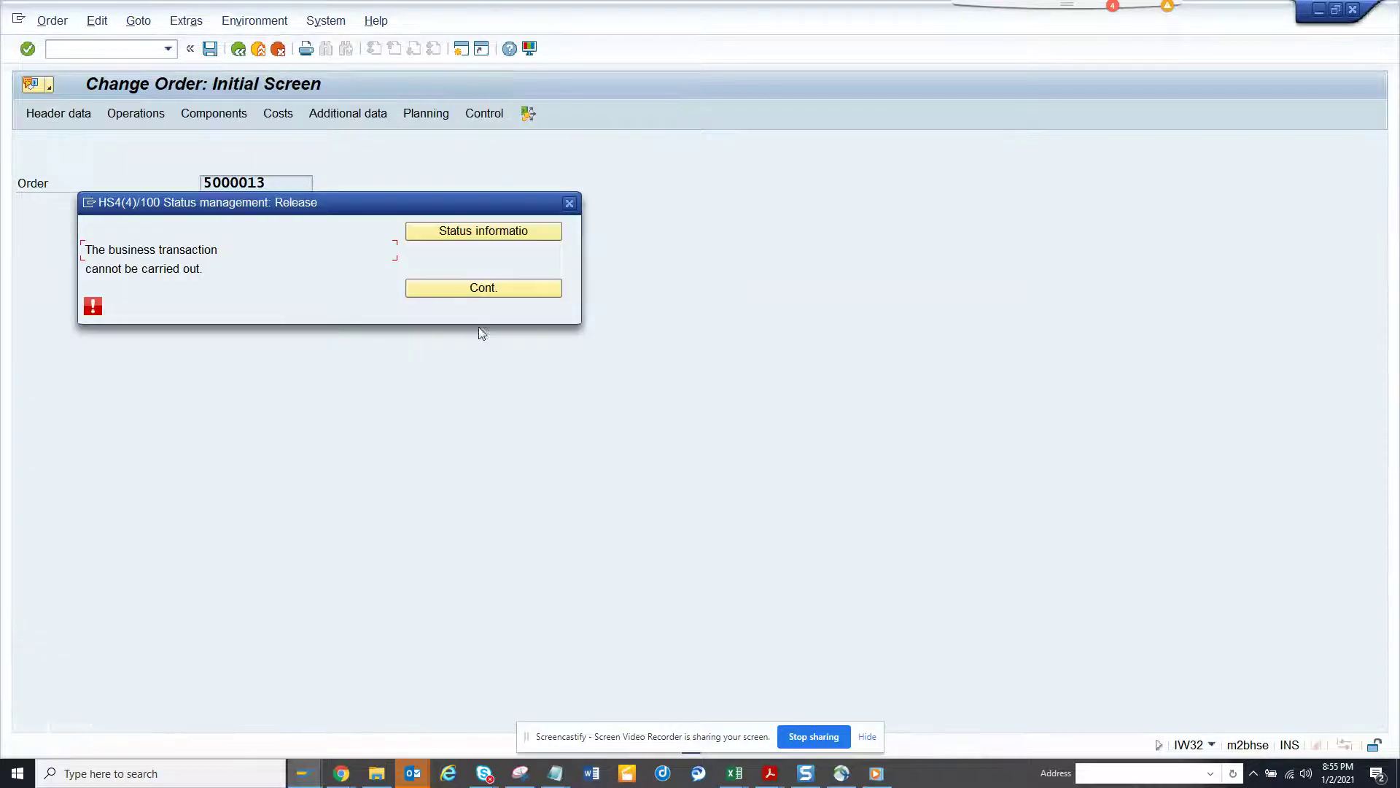
Step: Clear release errors for orders 5000013 and 5000014, leaving 5000014 unsaved
left_click(473, 294)
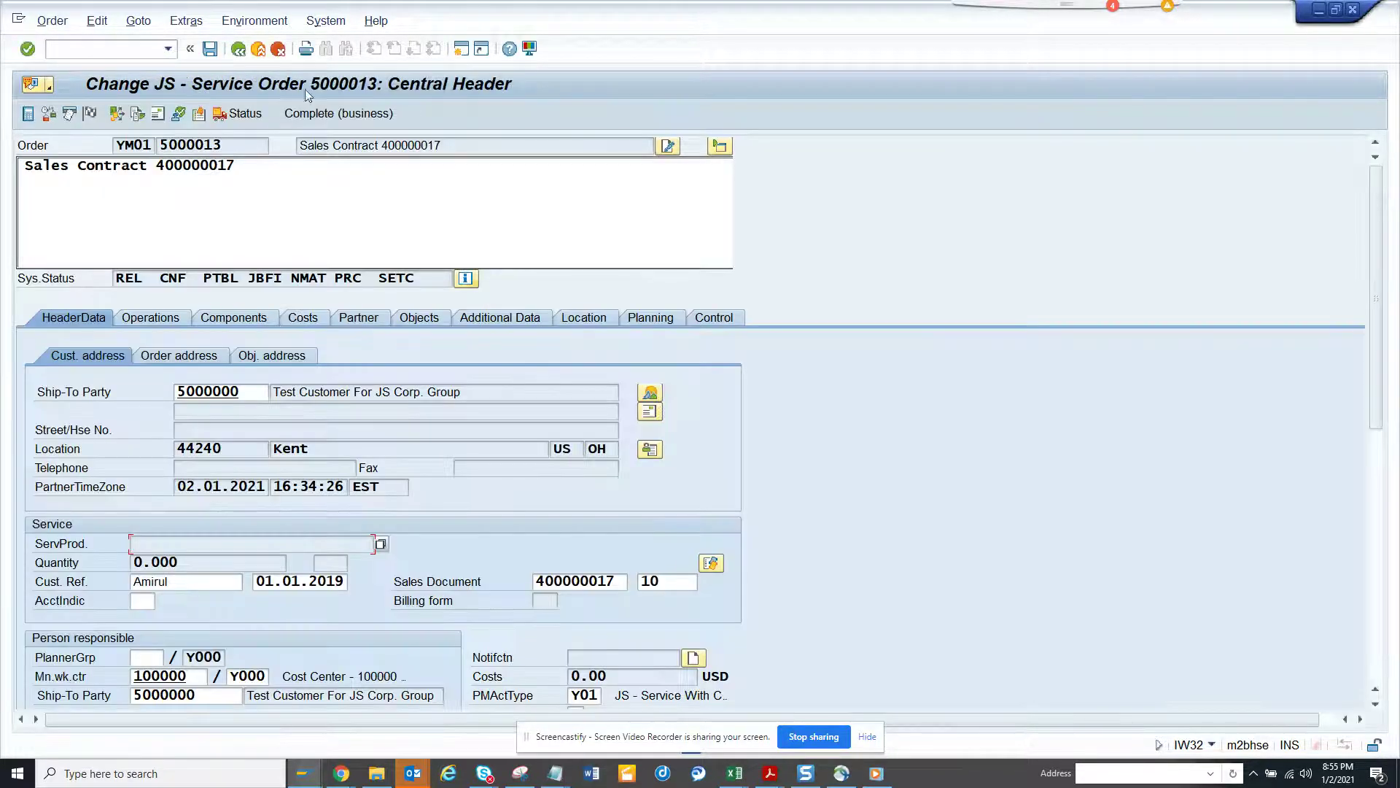
left_click(239, 49)
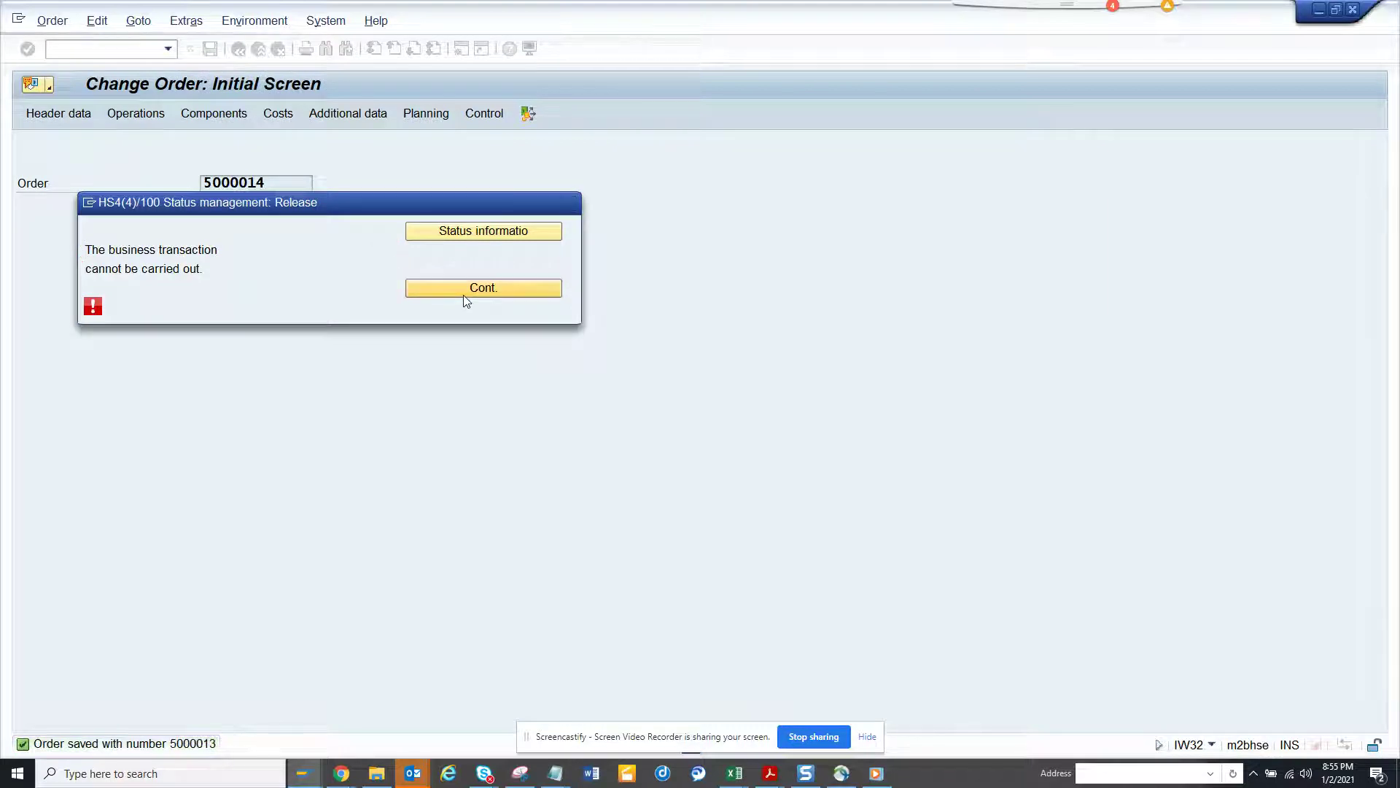
left_click(462, 295)
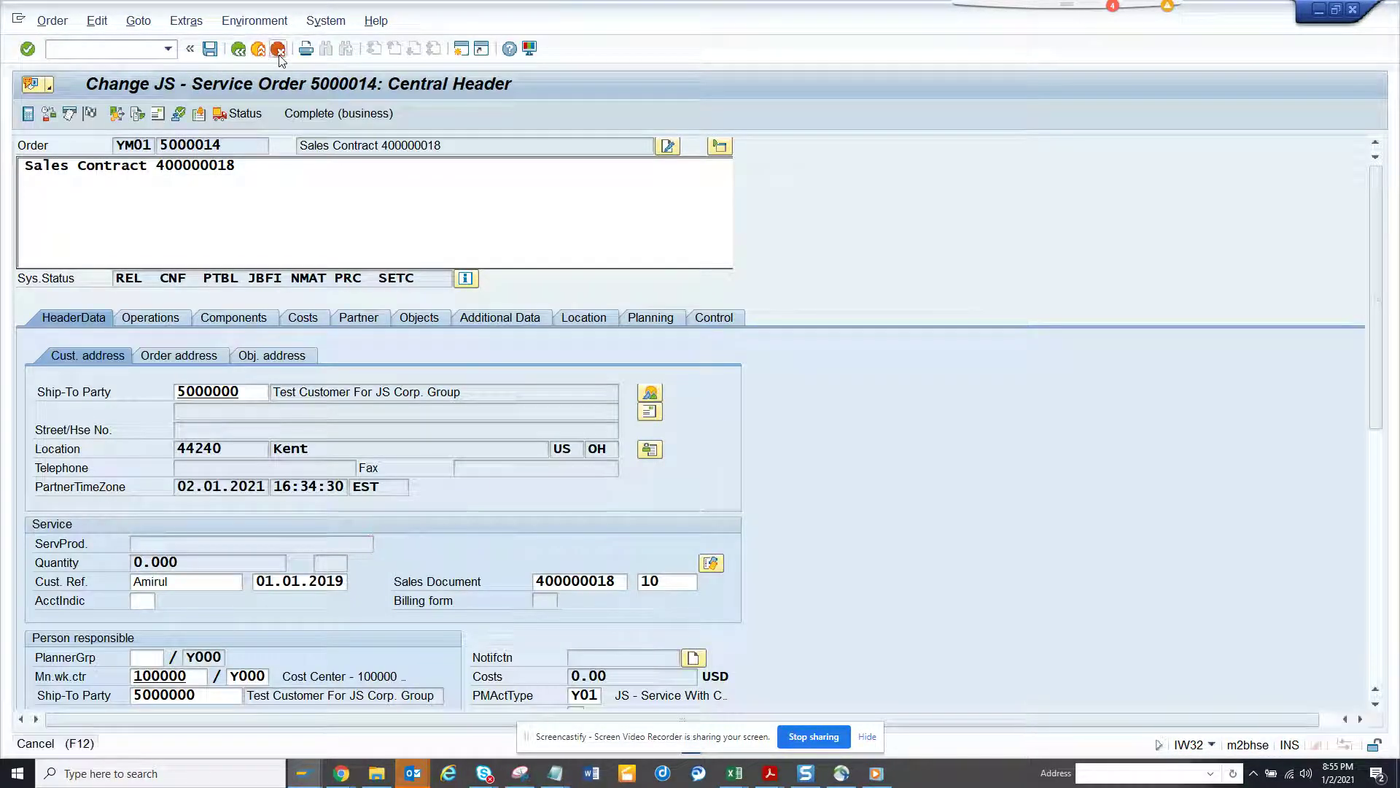
left_click(279, 48)
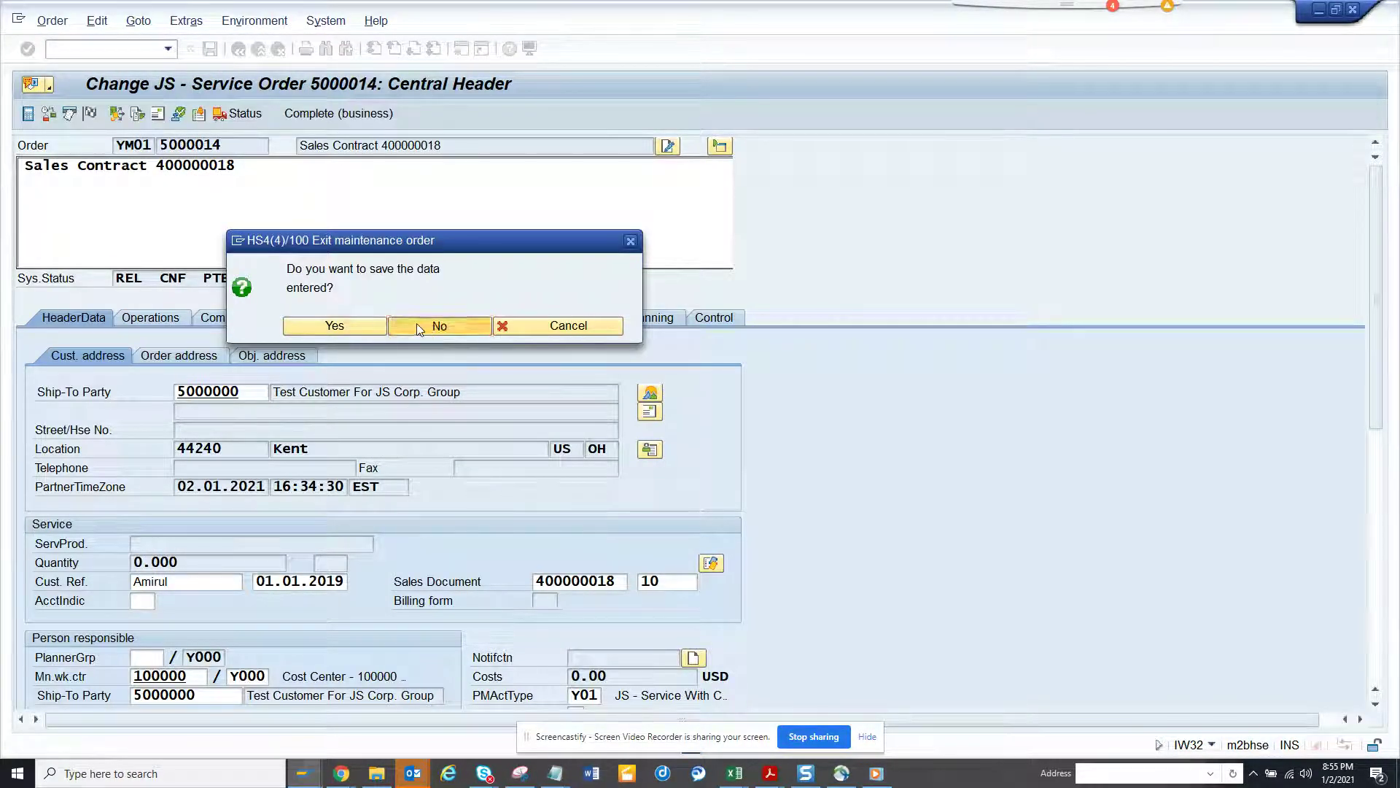
left_click(439, 325)
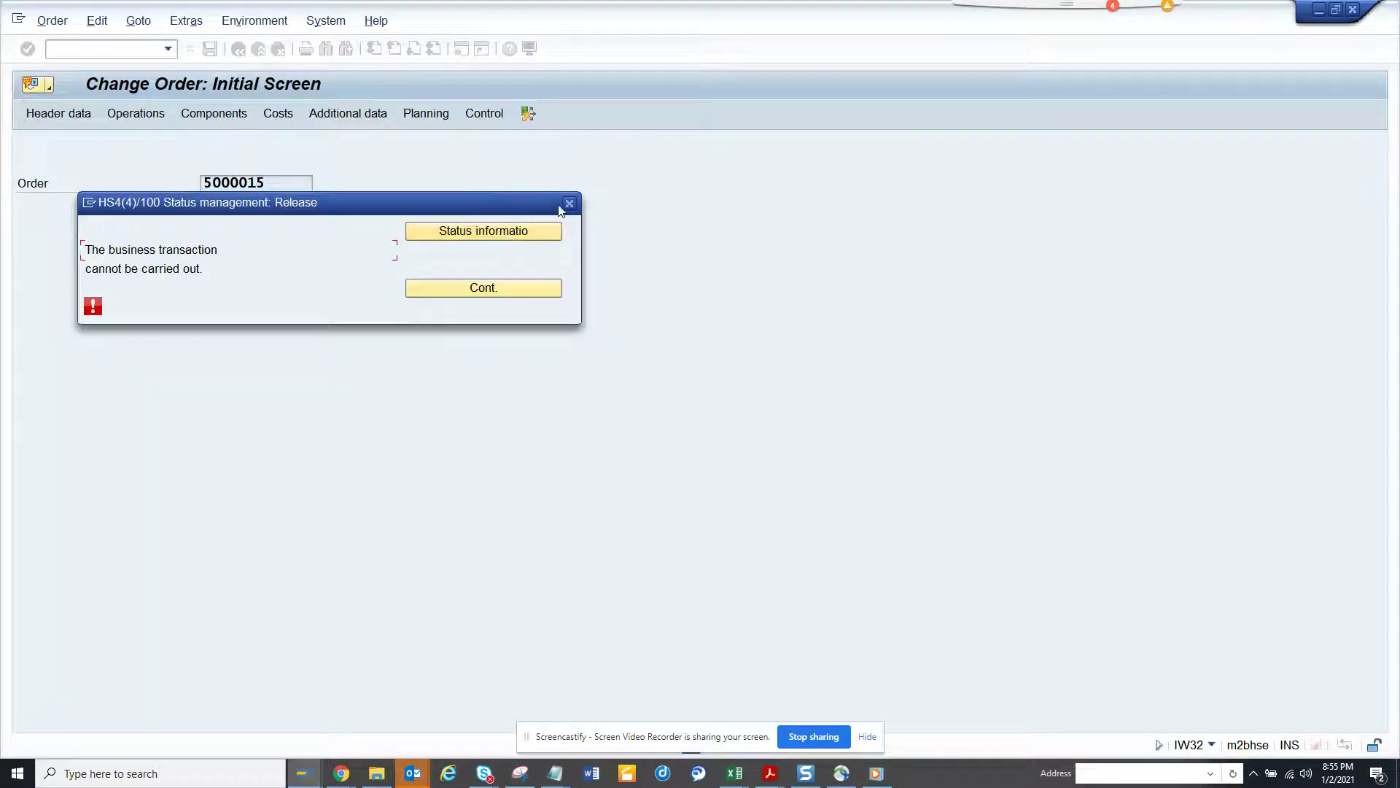
Step: Clear release errors and exit orders 5000015, 5000016 and 5000017 without saving
left_click(569, 203)
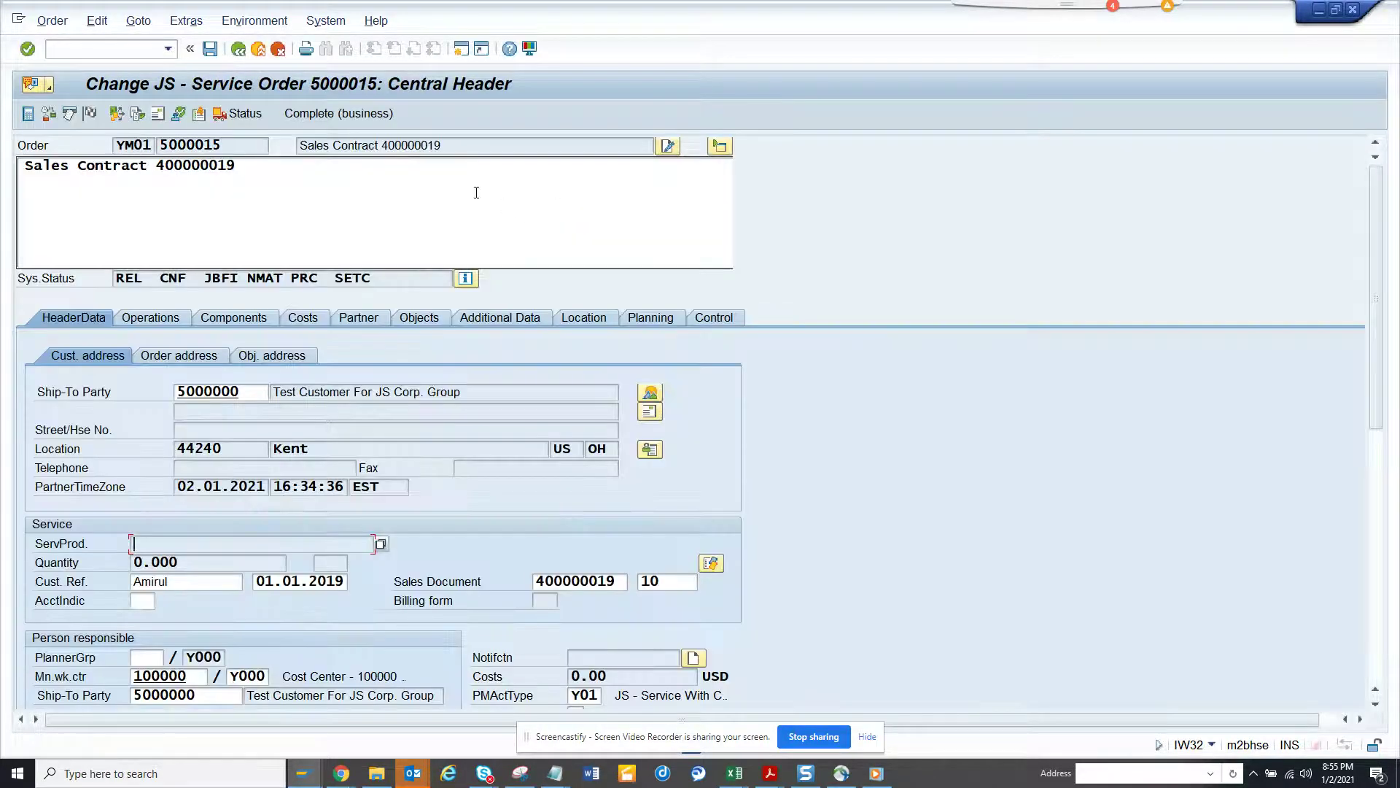
left_click(279, 49)
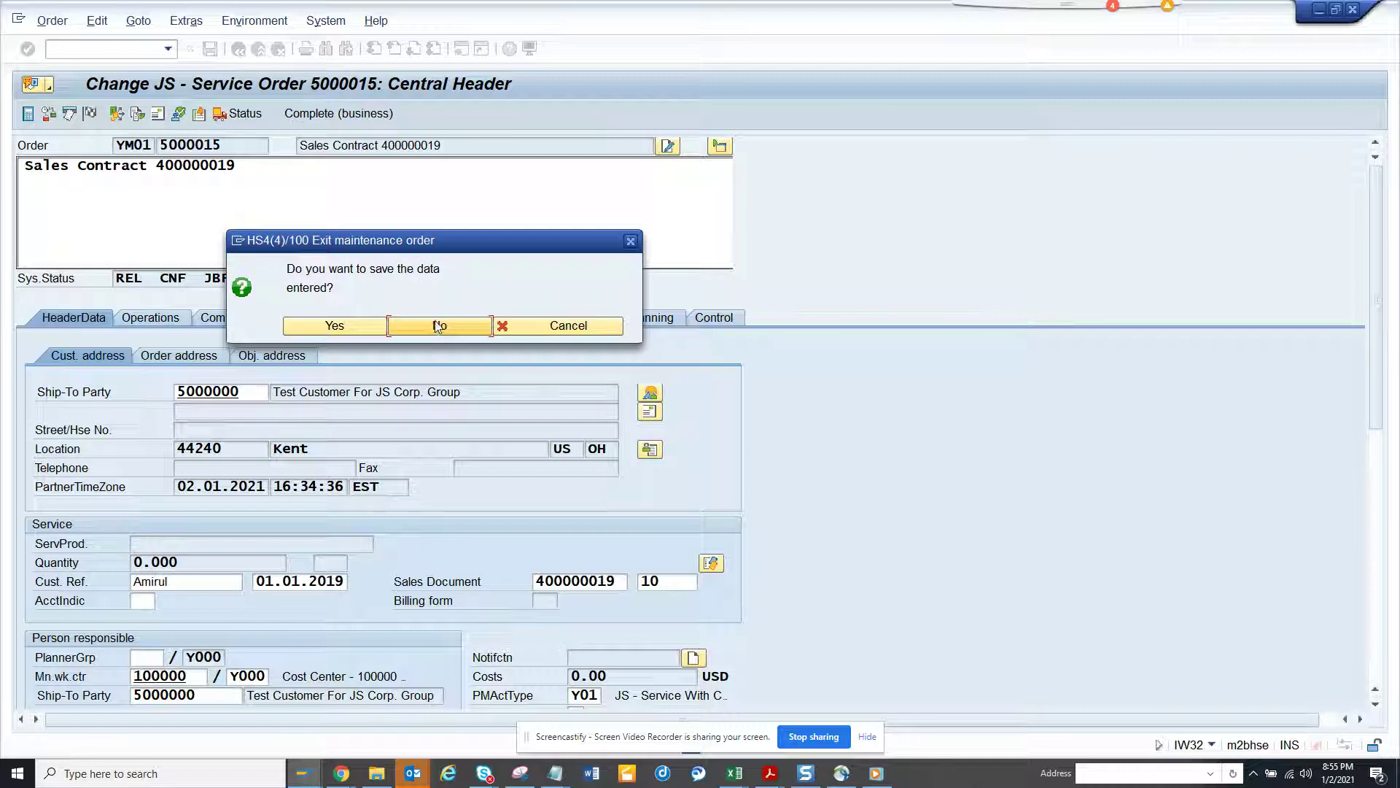
left_click(439, 324)
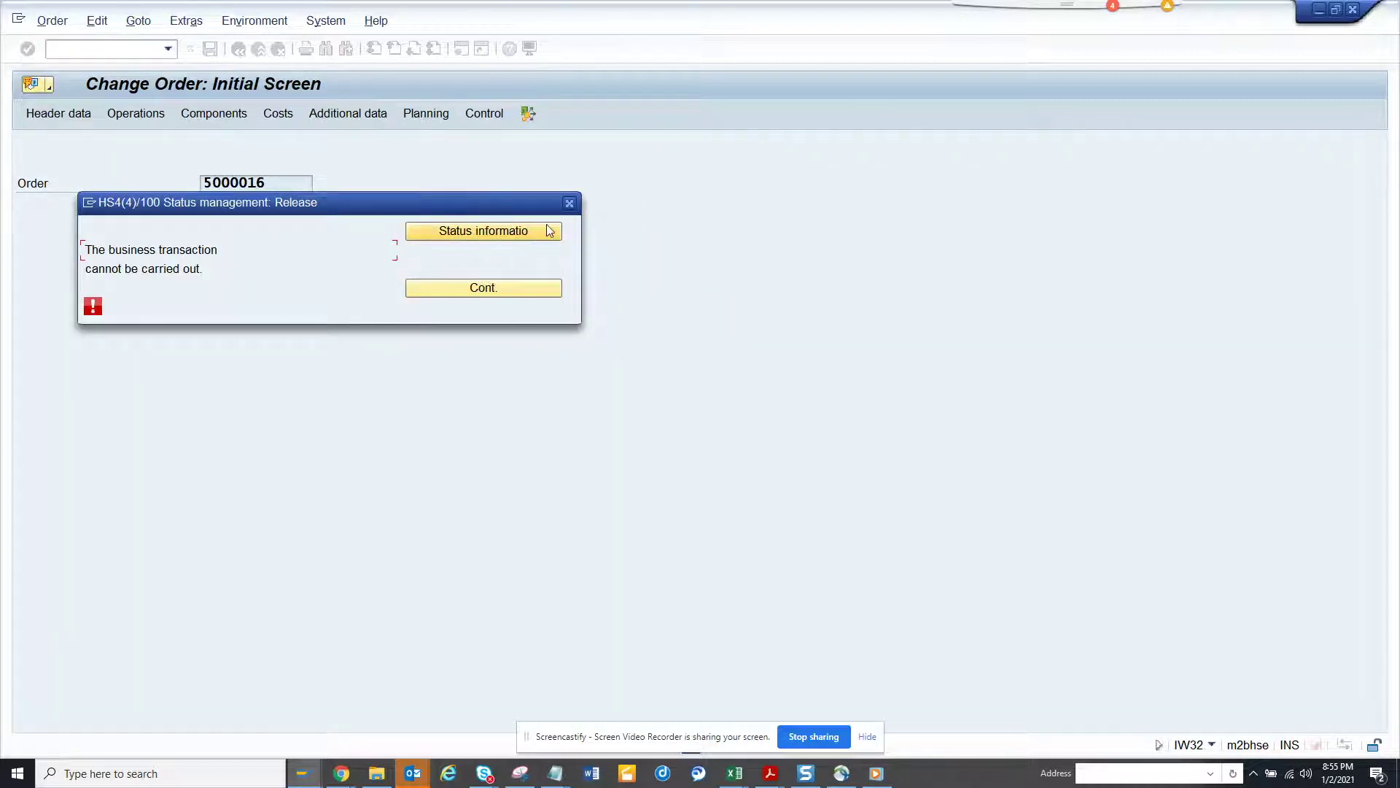
left_click(569, 202)
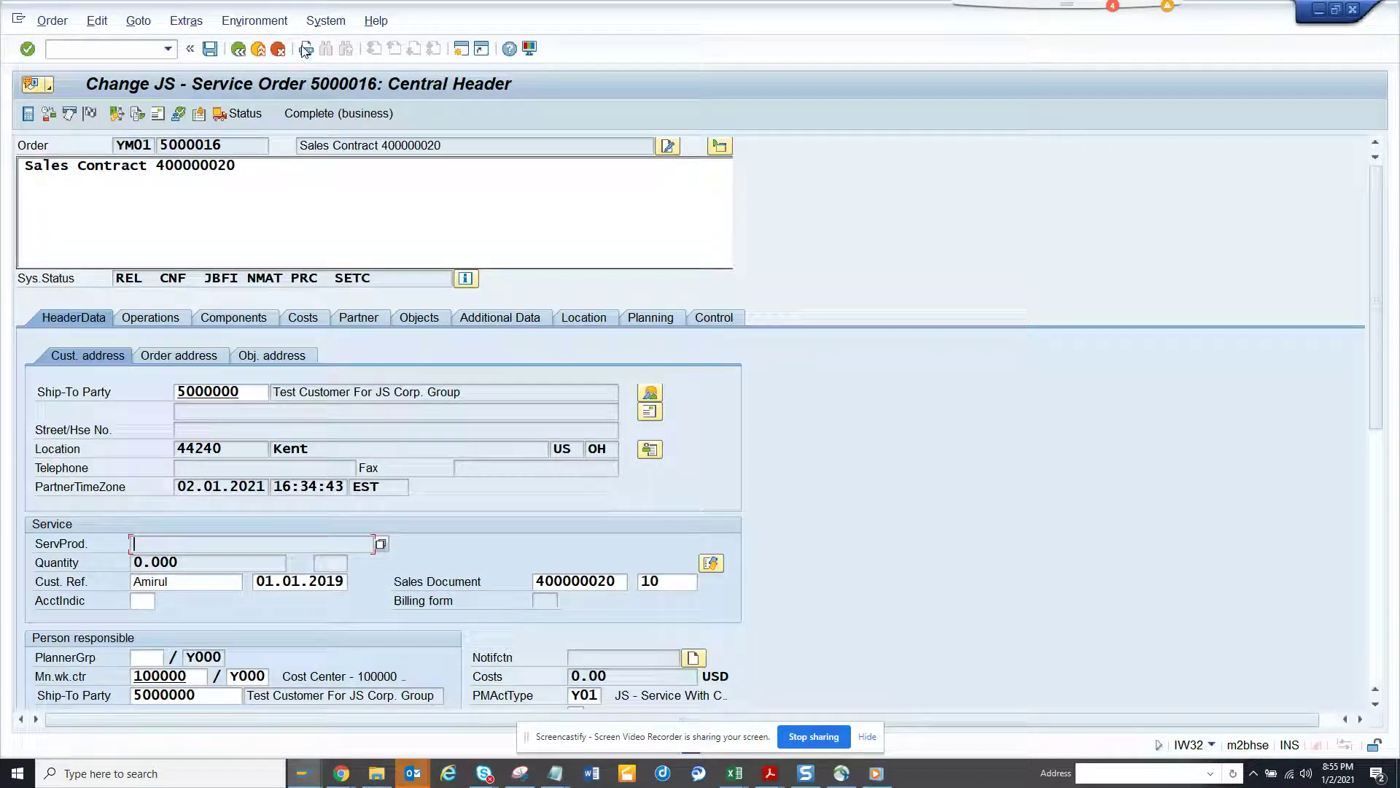
left_click(277, 48)
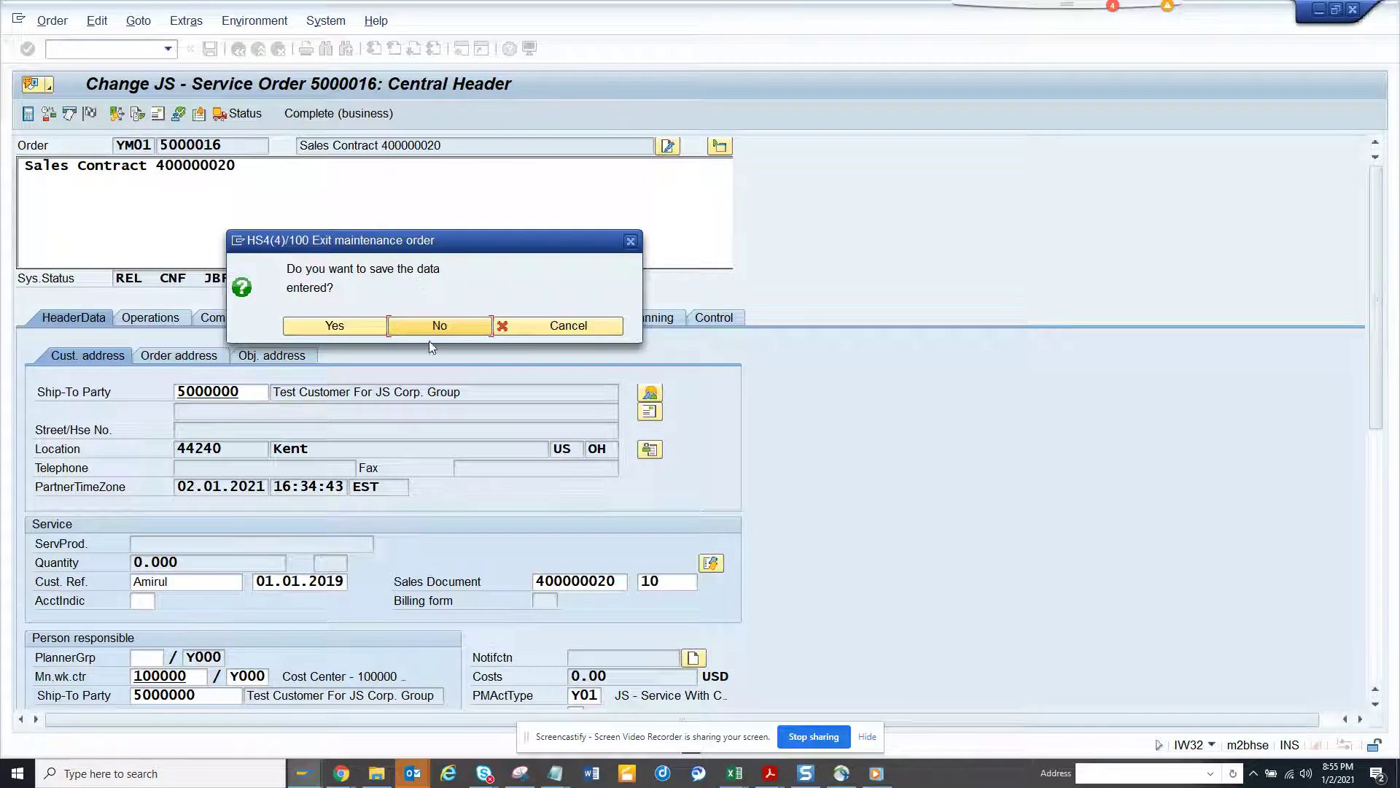
left_click(439, 325)
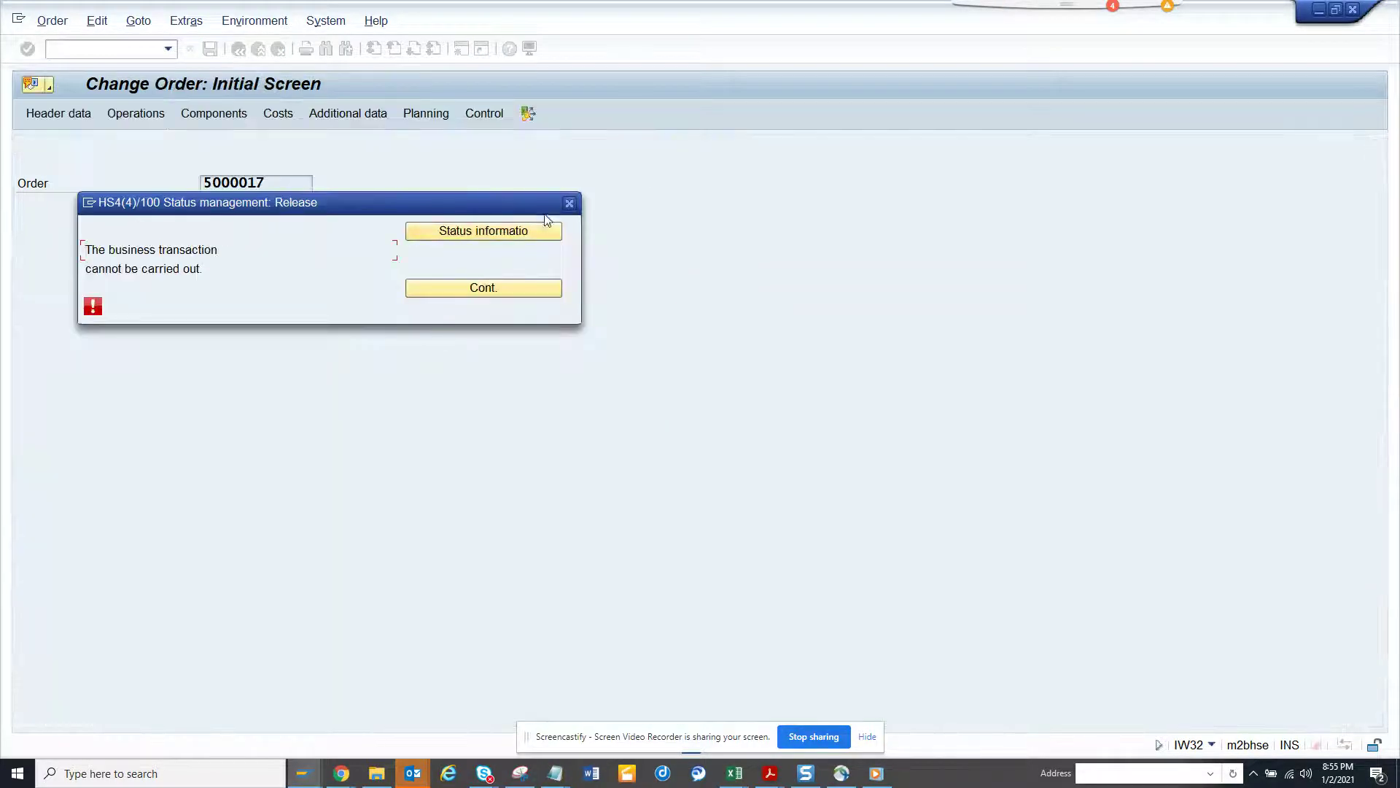
left_click(569, 203)
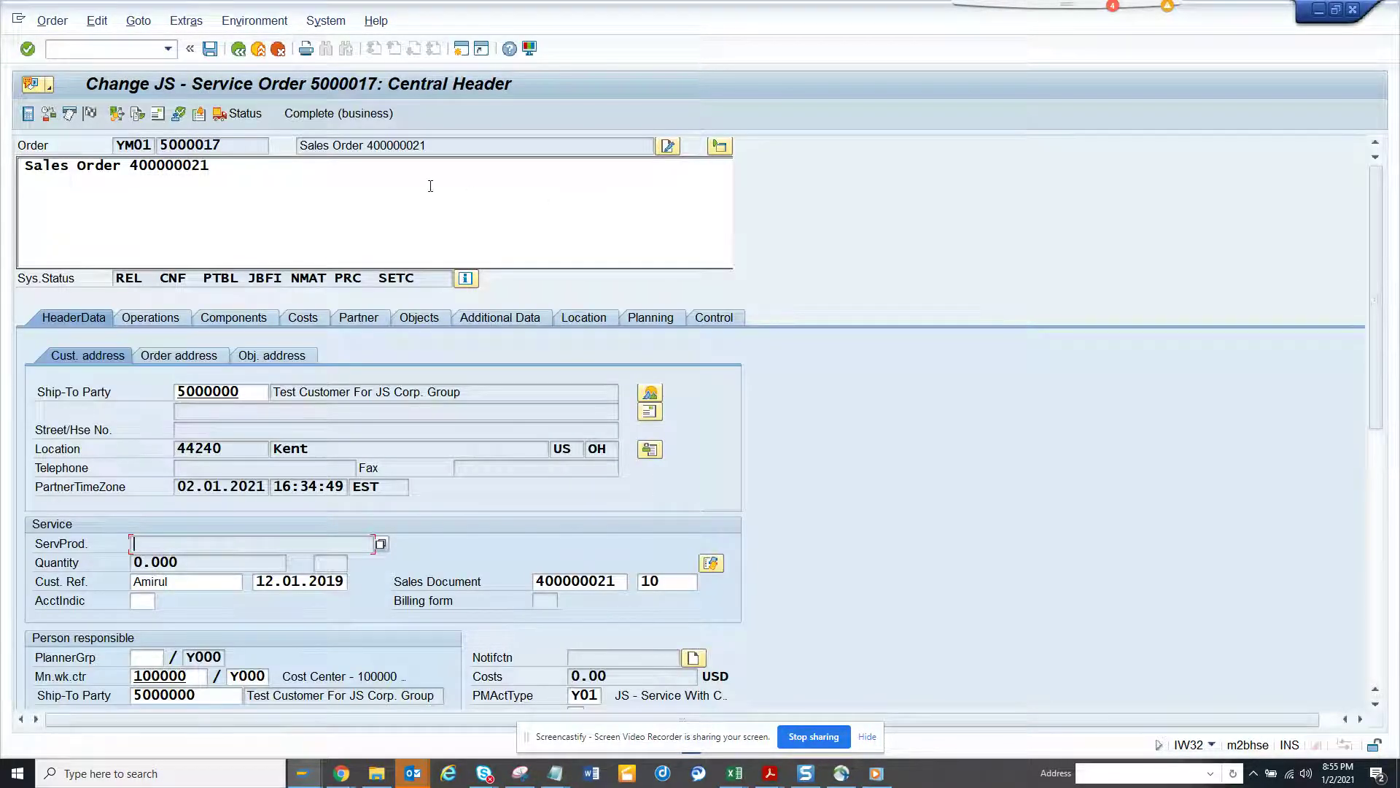
left_click(258, 48)
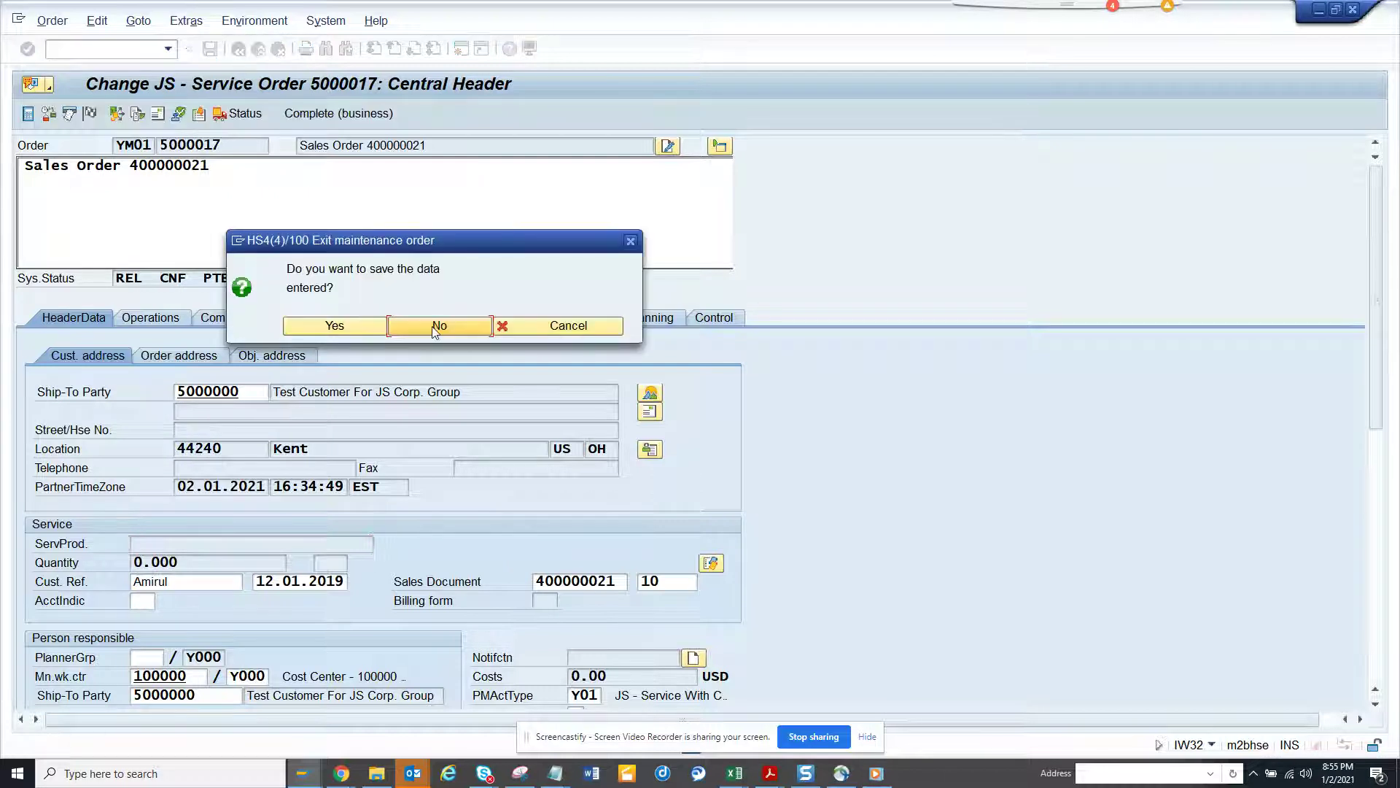
left_click(439, 325)
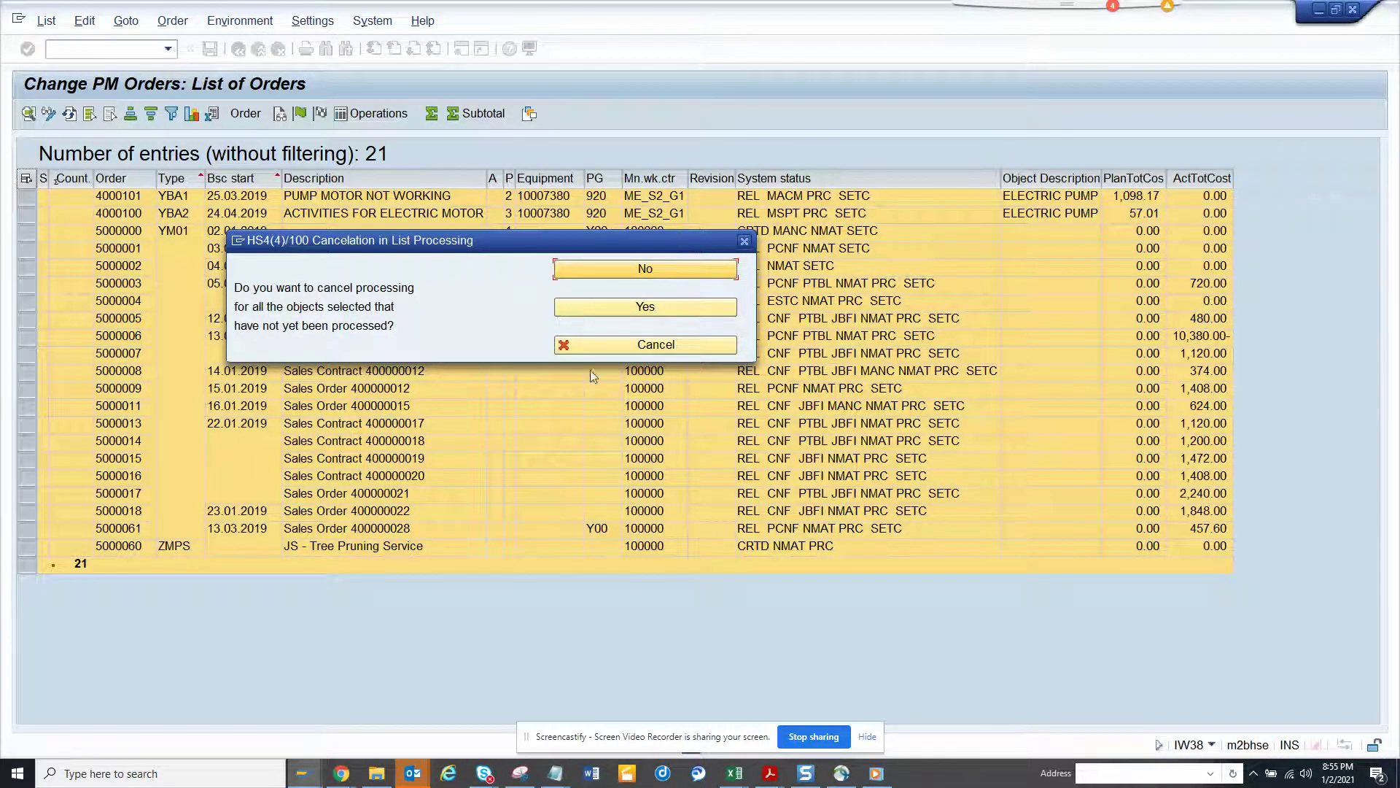
Step: Keep processing, save order 5000018 past its error, and acknowledge the WBS D-1000.1 message
left_click(656, 345)
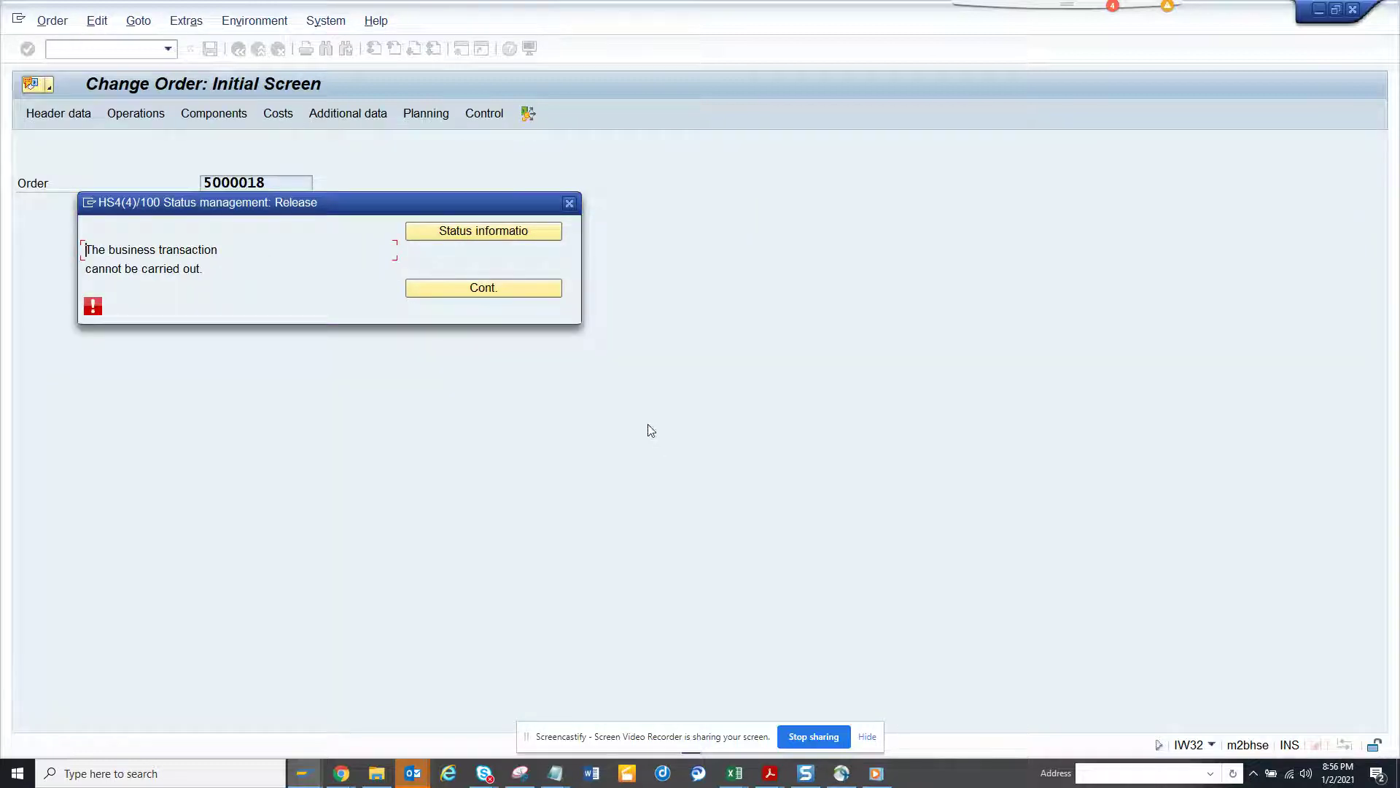
left_click(482, 287)
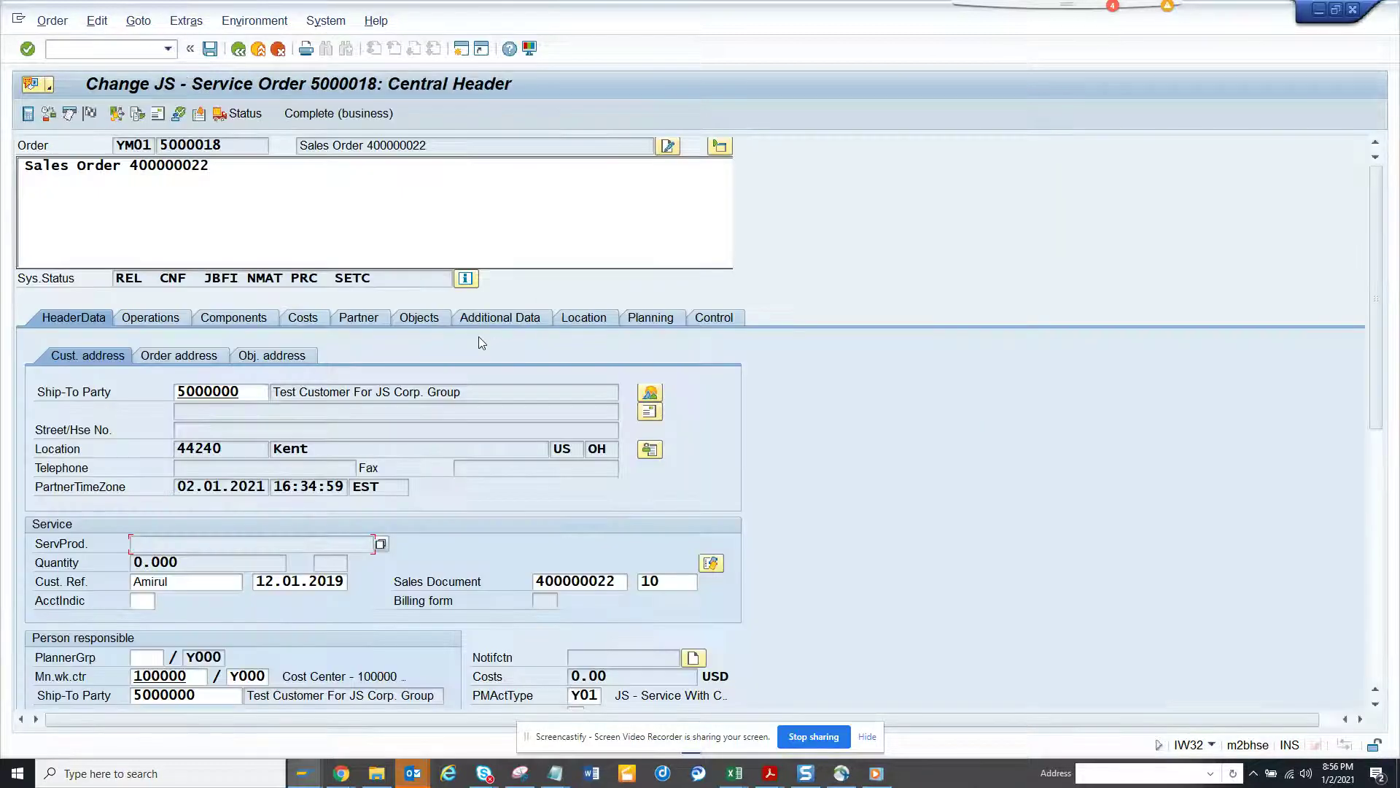
key("ctrl+s")
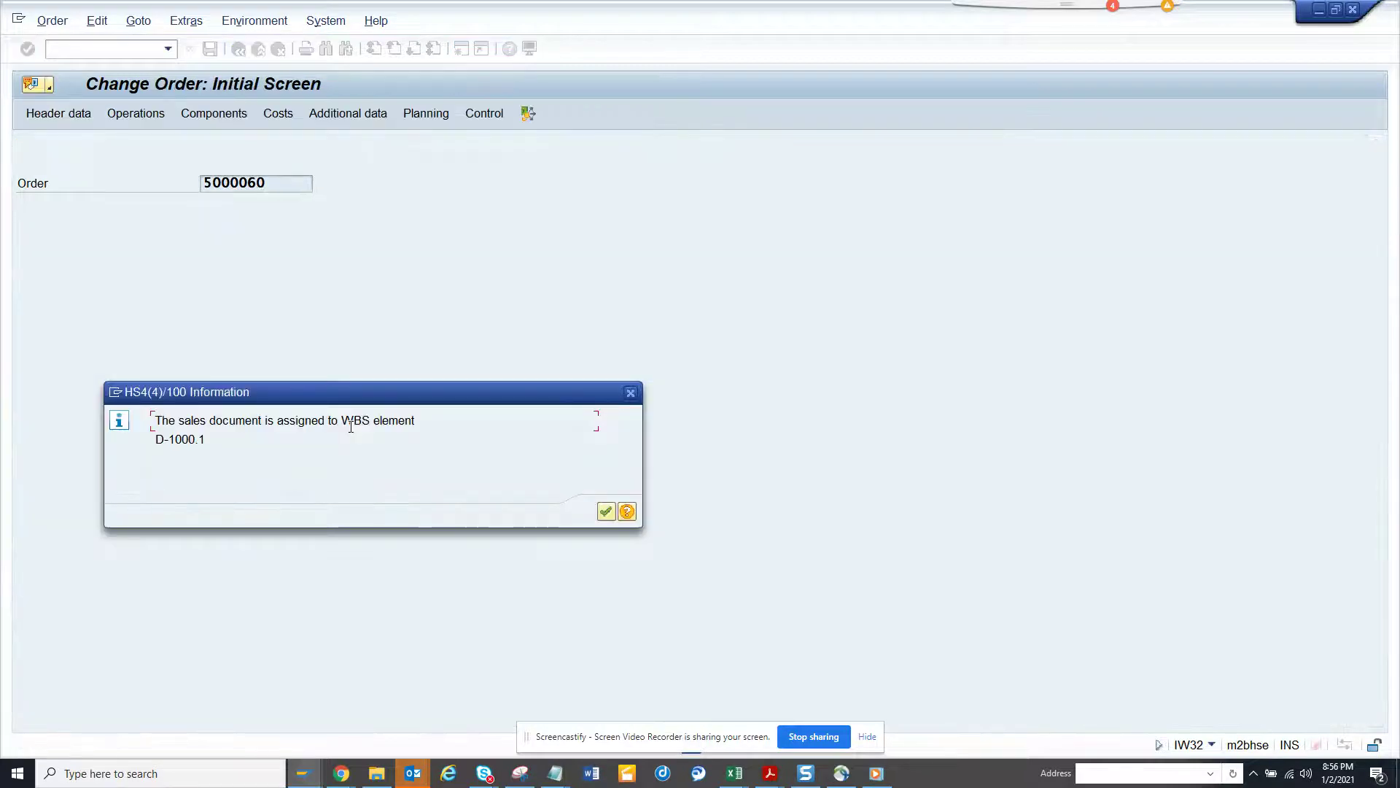
left_click(605, 511)
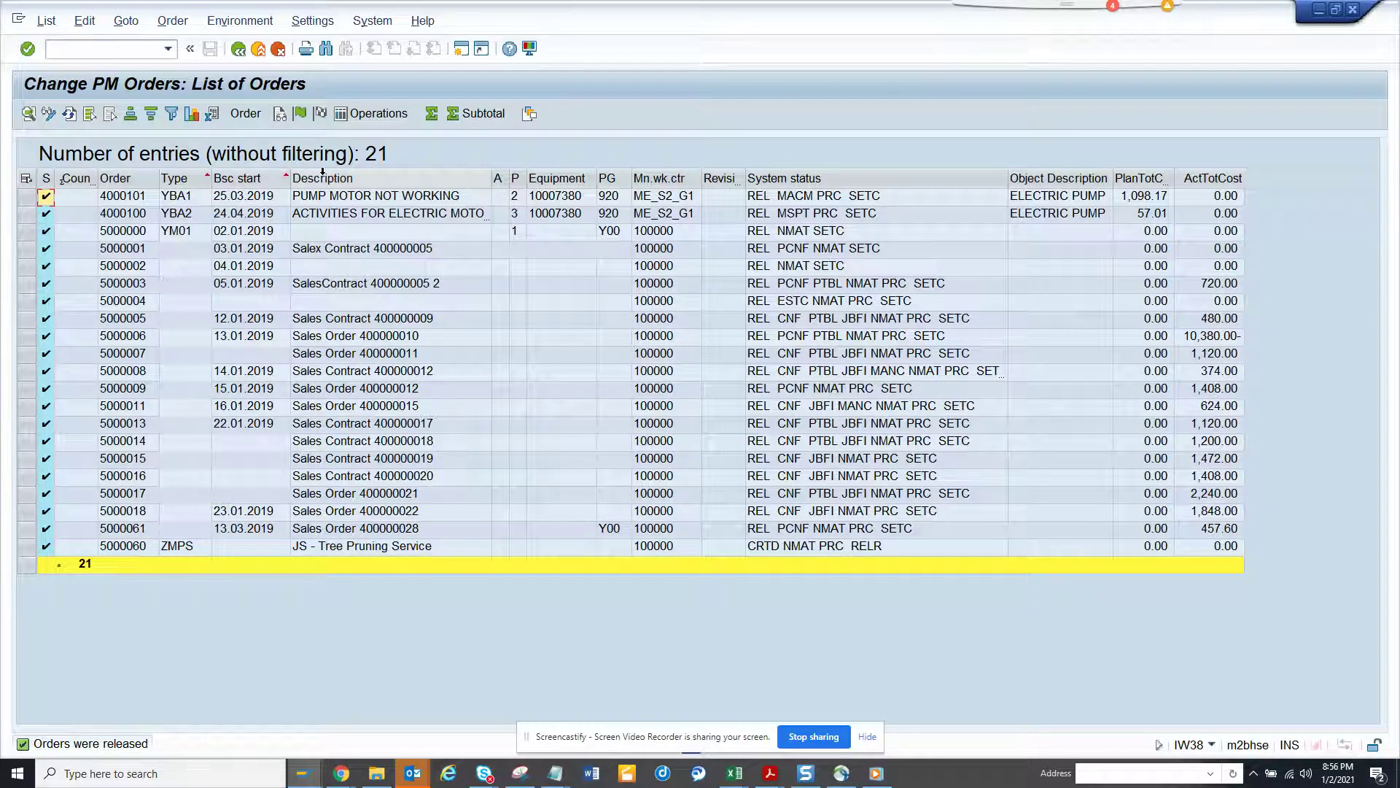
Step: Reselect all 21 orders in the released IW38 order list
left_click(26, 179)
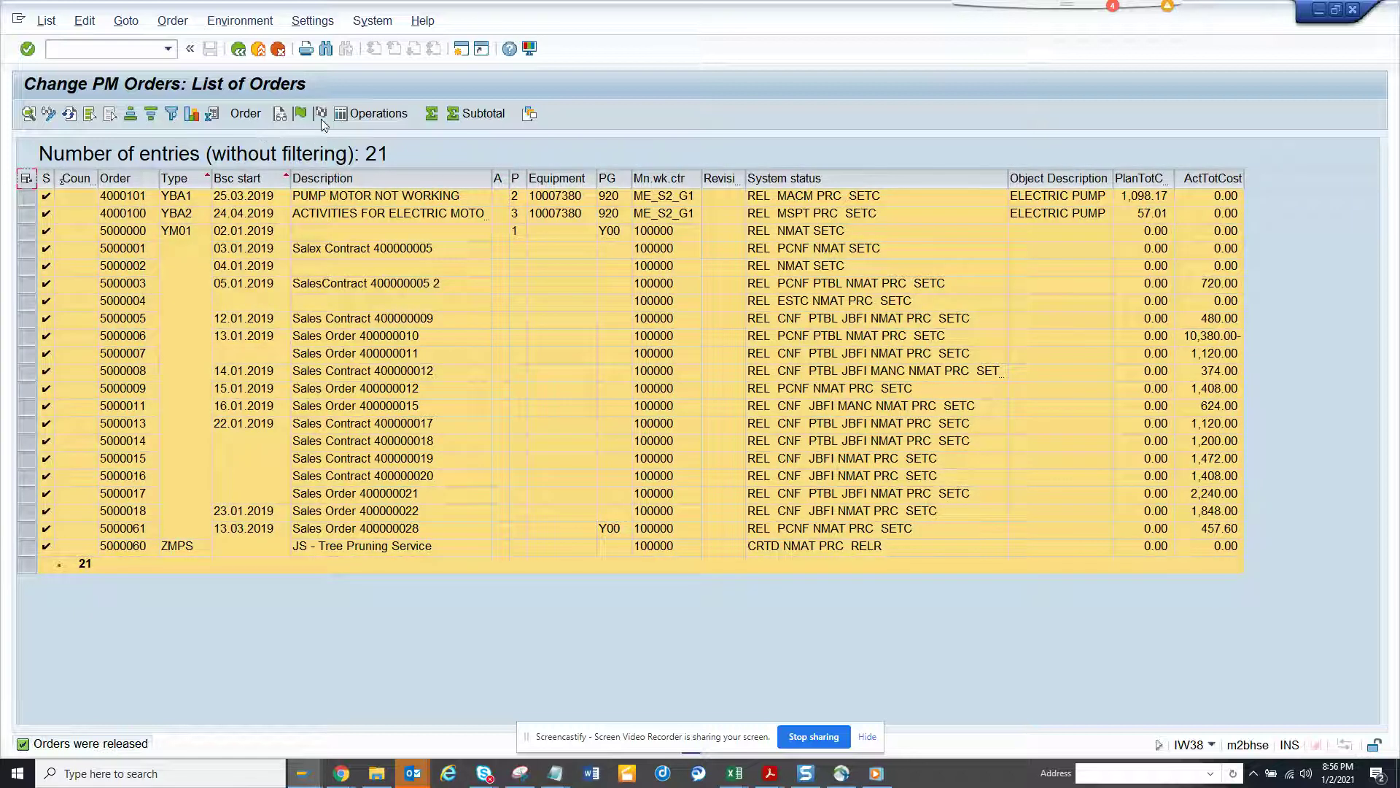